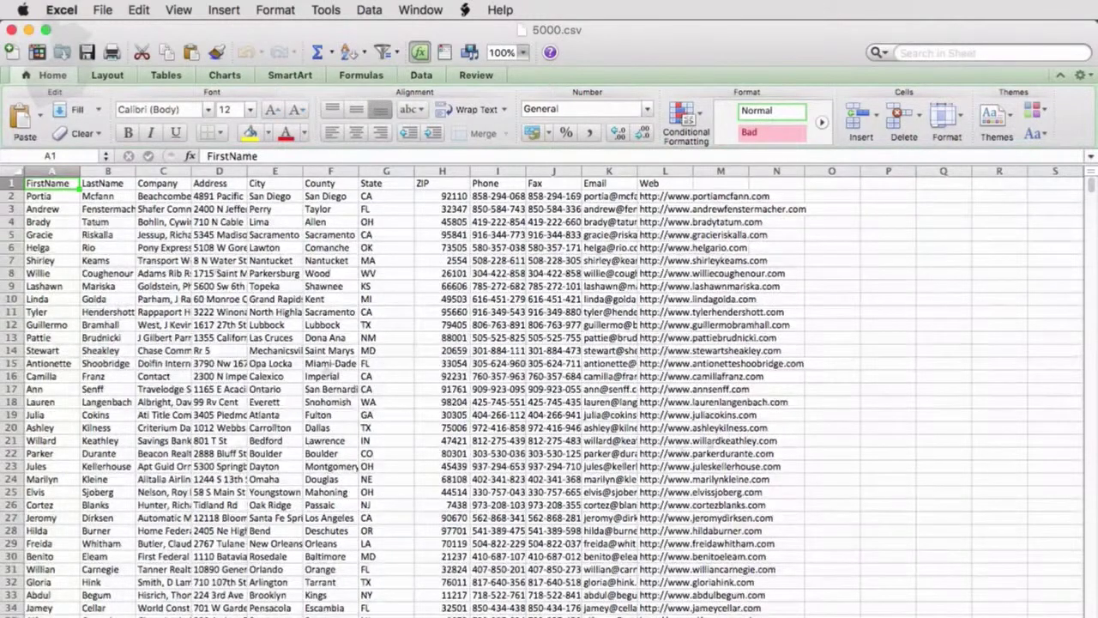
Step: Look through the contact rows in the 5000.csv sheet
{"action": "scroll", "coordinate": [710, 437], "scroll_direction": "down", "scroll_amount": 10}
{"action": "scroll", "coordinate": [712, 438], "scroll_direction": "down", "scroll_amount": 15}
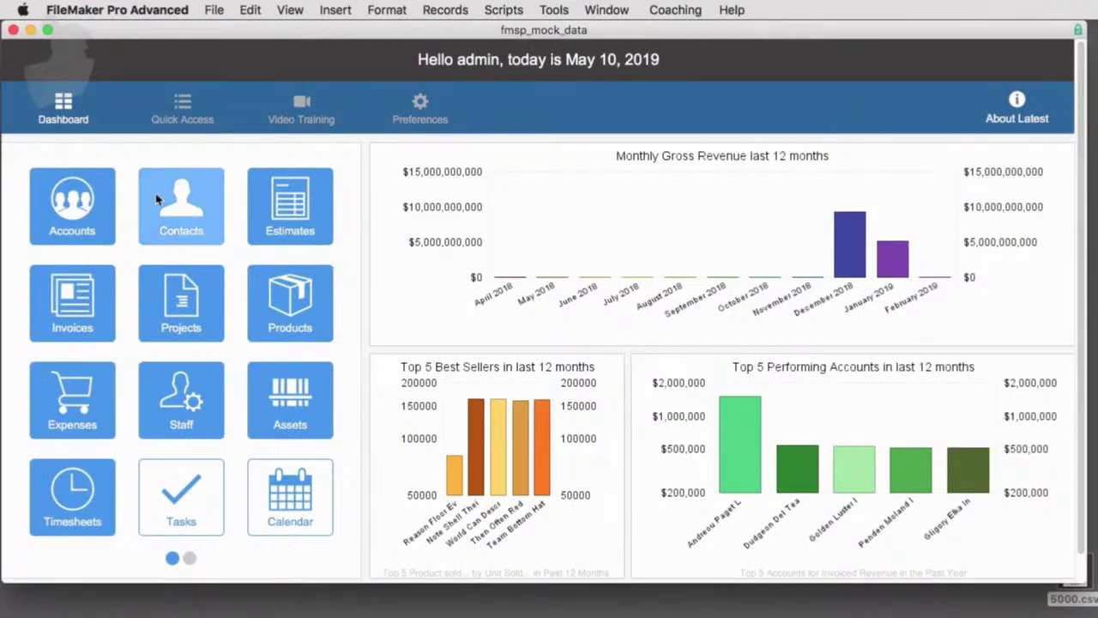
Step: Switch to FileMaker Pro, open the Contacts module, and check its fields in Layout mode before returning to Browse mode
{"action": "left_click", "coordinate": [192, 195]}
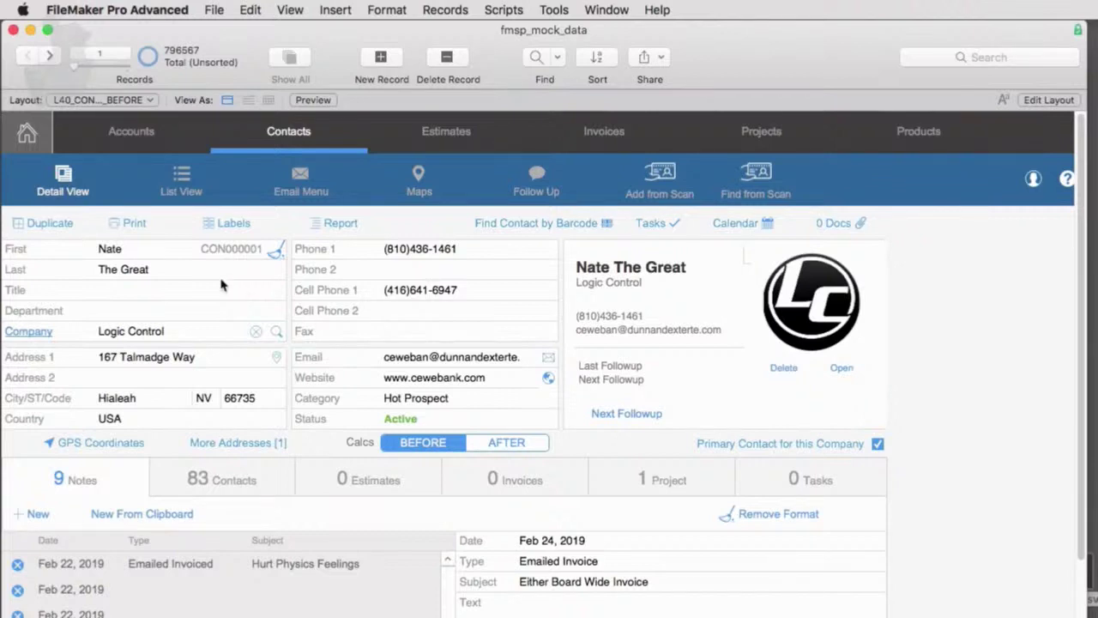
{"action": "left_click", "coordinate": [1053, 101]}
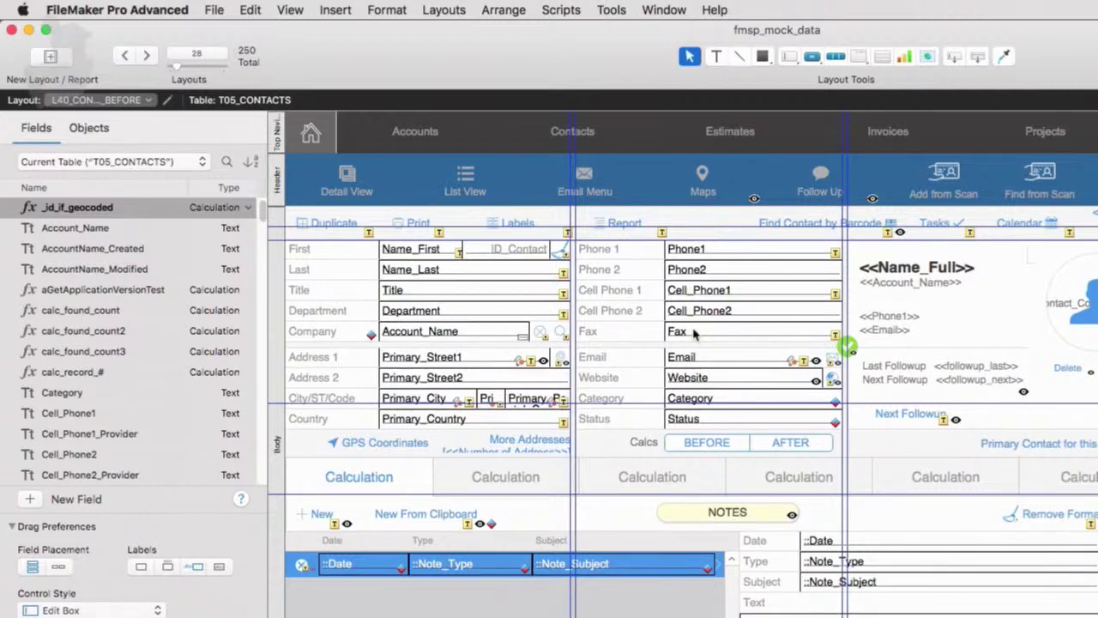
{"action": "key", "text": "super+b"}
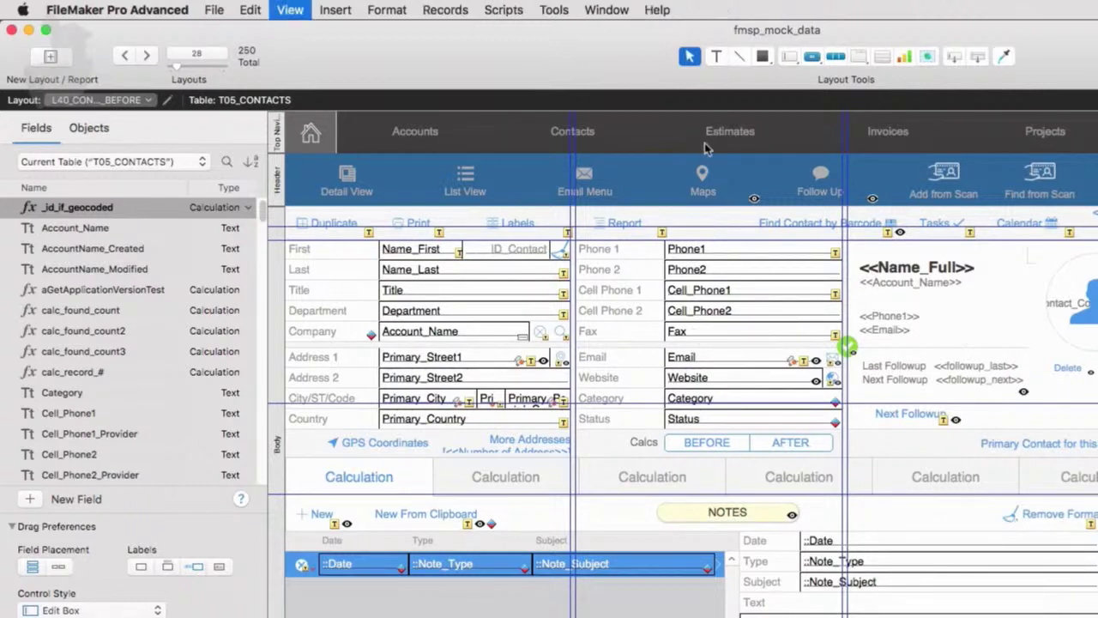
Step: Start a record import from a file and select 5000.csv on the Desktop, moving the file dialog fully into view
{"action": "left_click", "coordinate": [215, 10]}
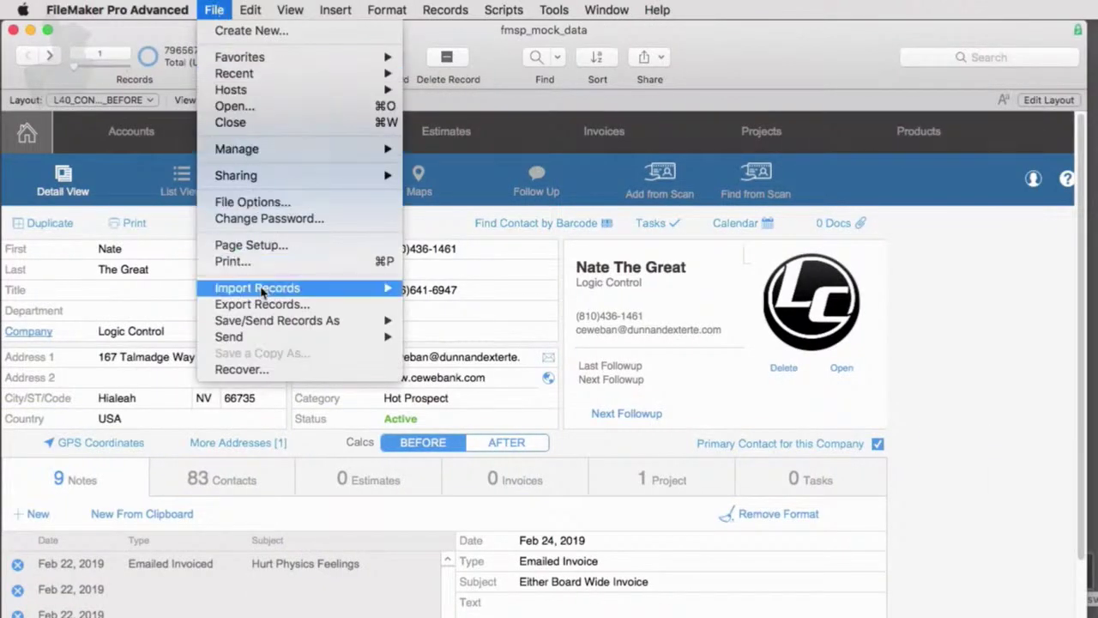
{"action": "mouse_move", "coordinate": [262, 292]}
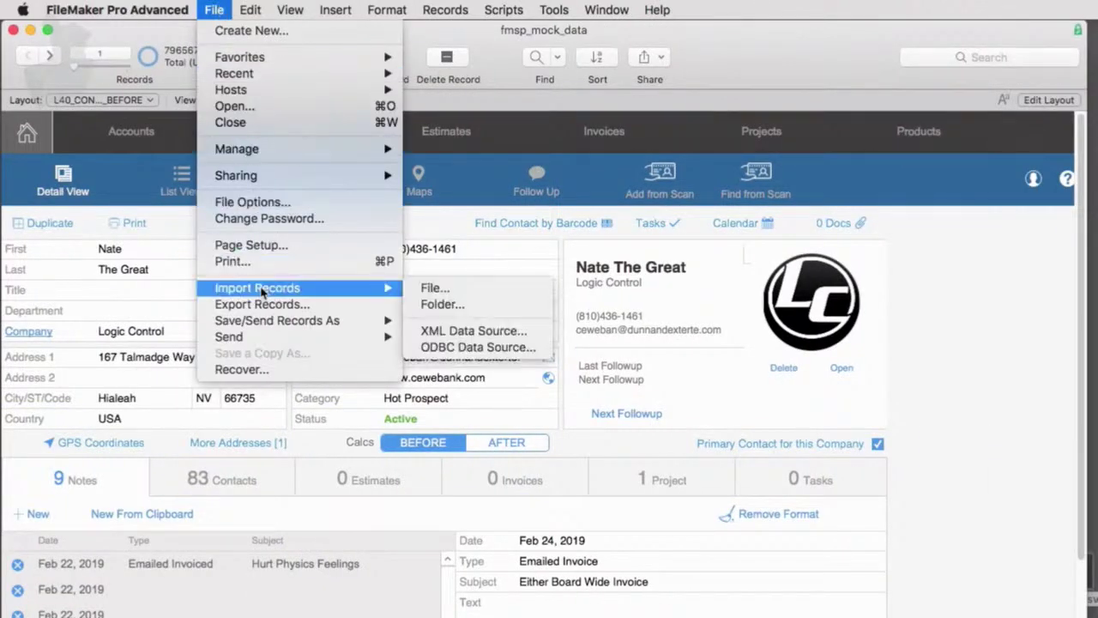
{"action": "left_click", "coordinate": [448, 290]}
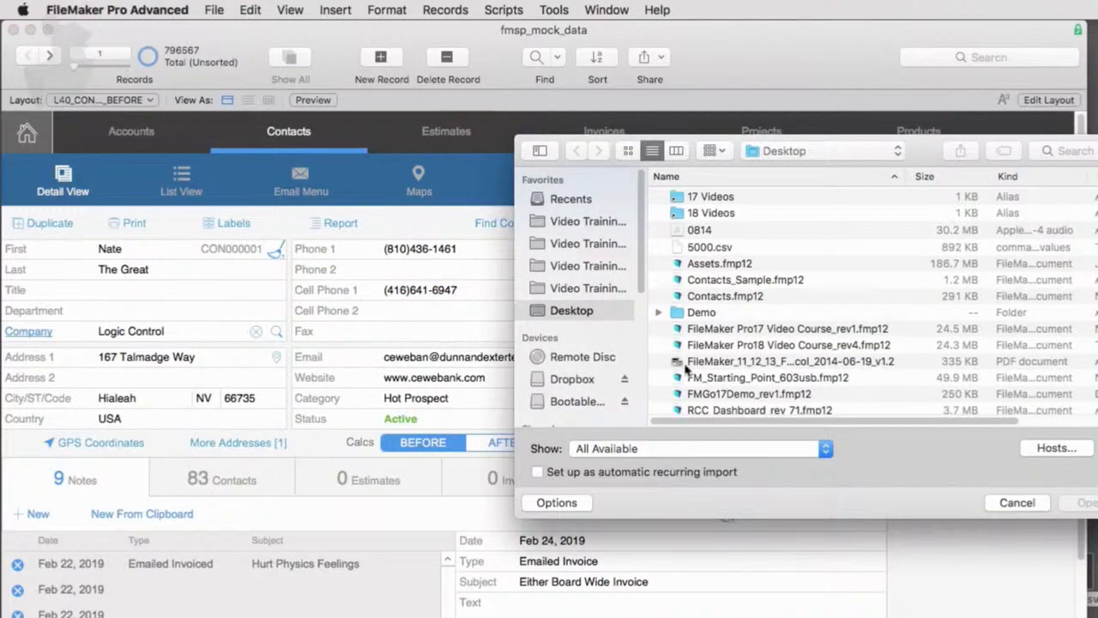
{"action": "left_click", "coordinate": [719, 250]}
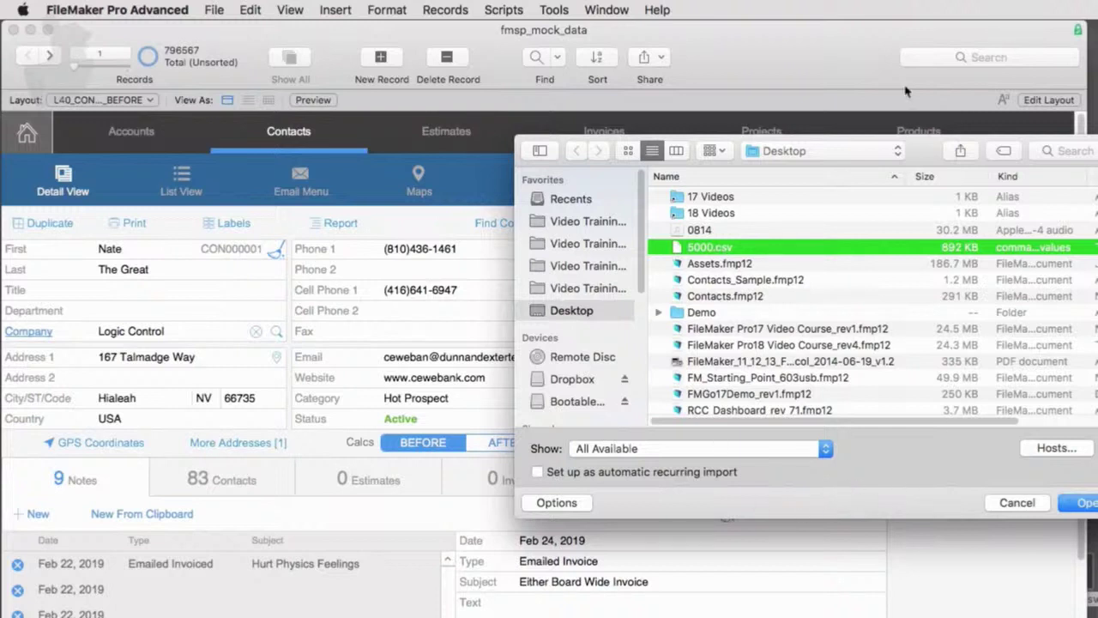
{"action": "left_click_drag", "start_coordinate": [921, 154], "coordinate": [700, 83]}
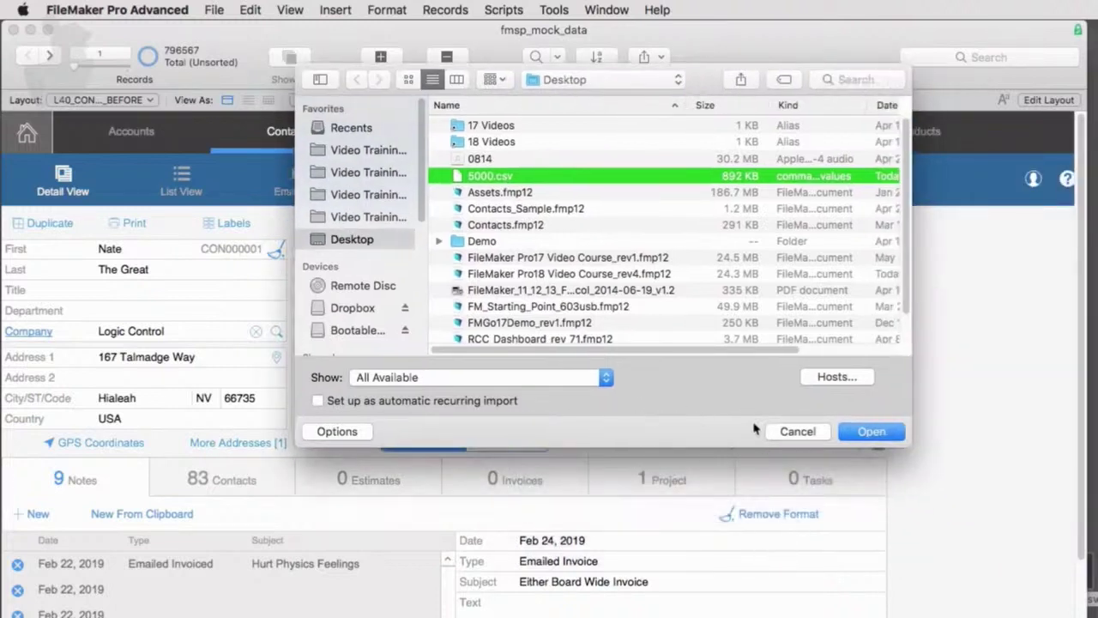
Step: Try the Custom-Separated Values file type, check its field delimiter choices including Other, then cancel and restore All Available
{"action": "left_click", "coordinate": [578, 383]}
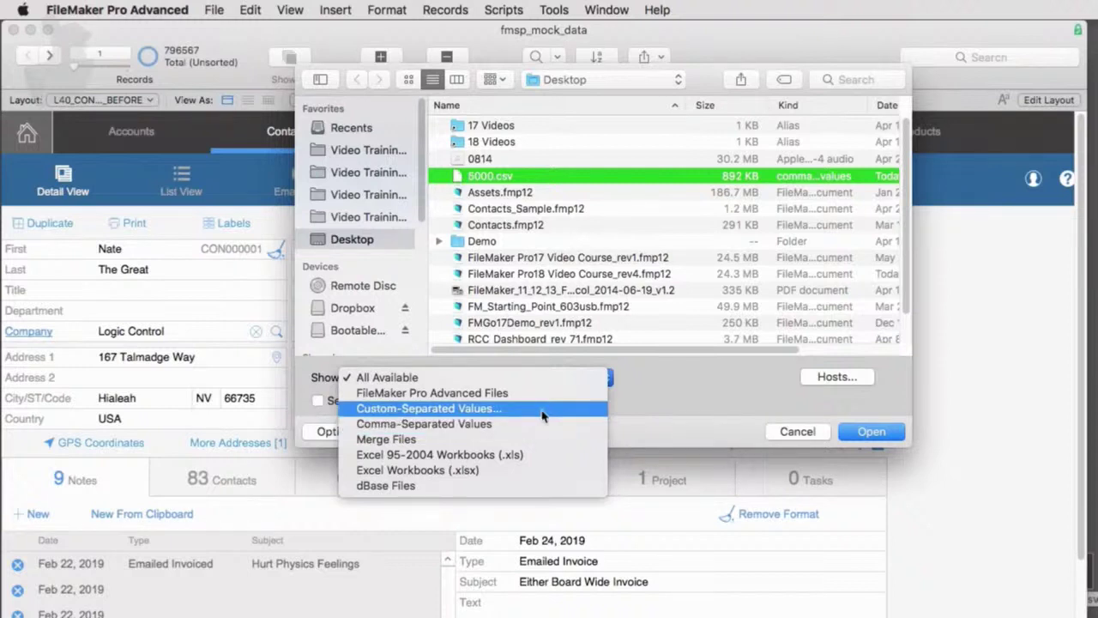
{"action": "left_click", "coordinate": [542, 410]}
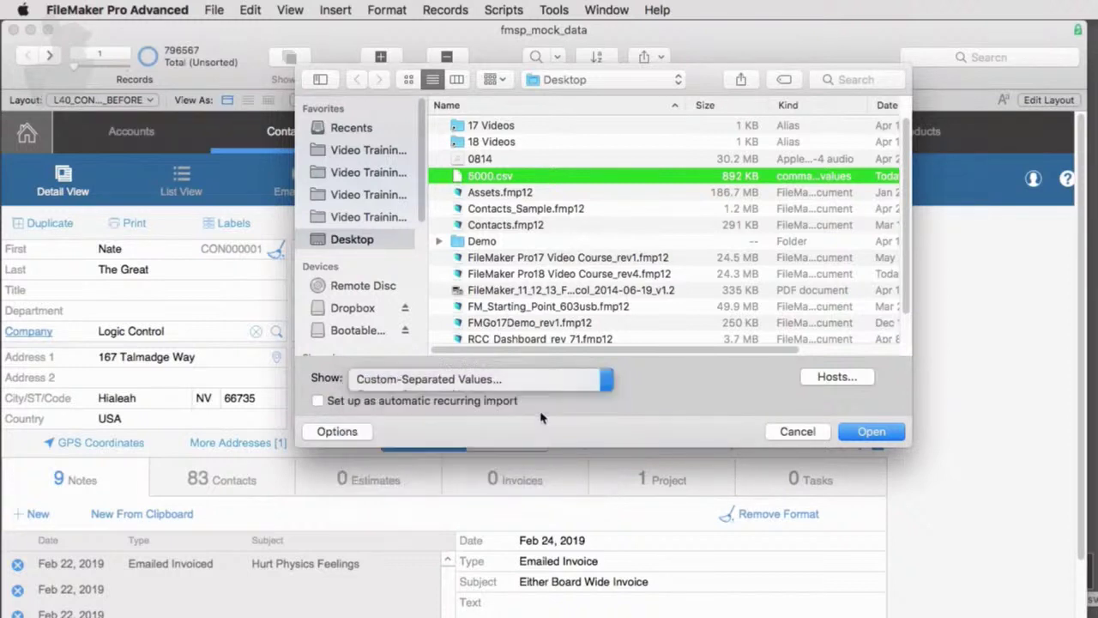
{"action": "left_click", "coordinate": [558, 144]}
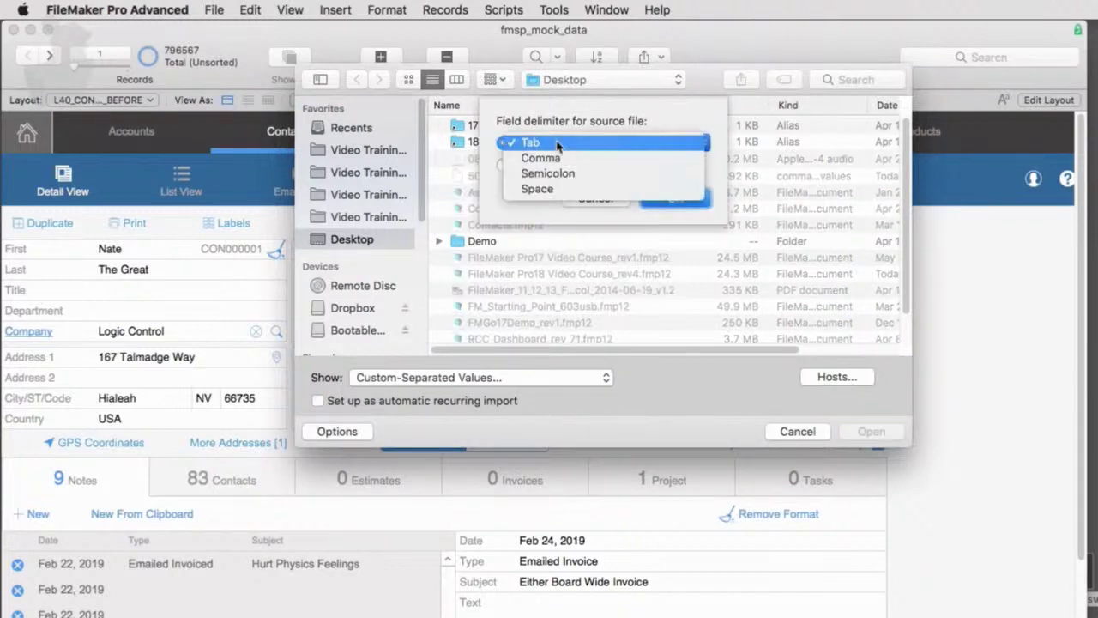
{"action": "left_click", "coordinate": [546, 208]}
{"action": "left_click", "coordinate": [503, 166]}
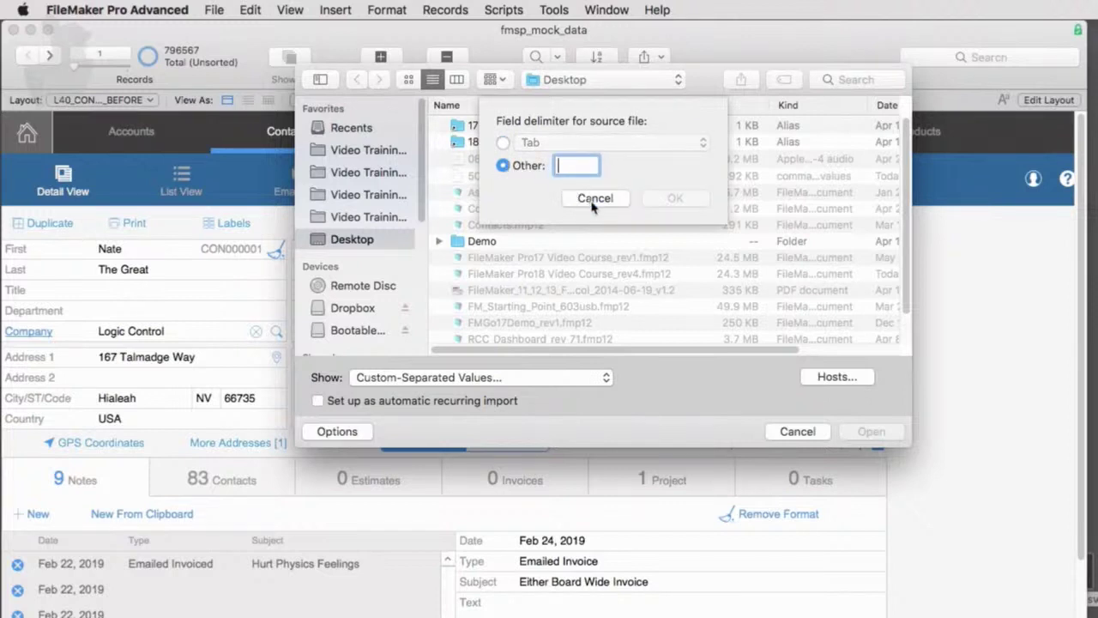
{"action": "left_click", "coordinate": [593, 200]}
{"action": "left_click", "coordinate": [435, 386]}
{"action": "left_click", "coordinate": [412, 346]}
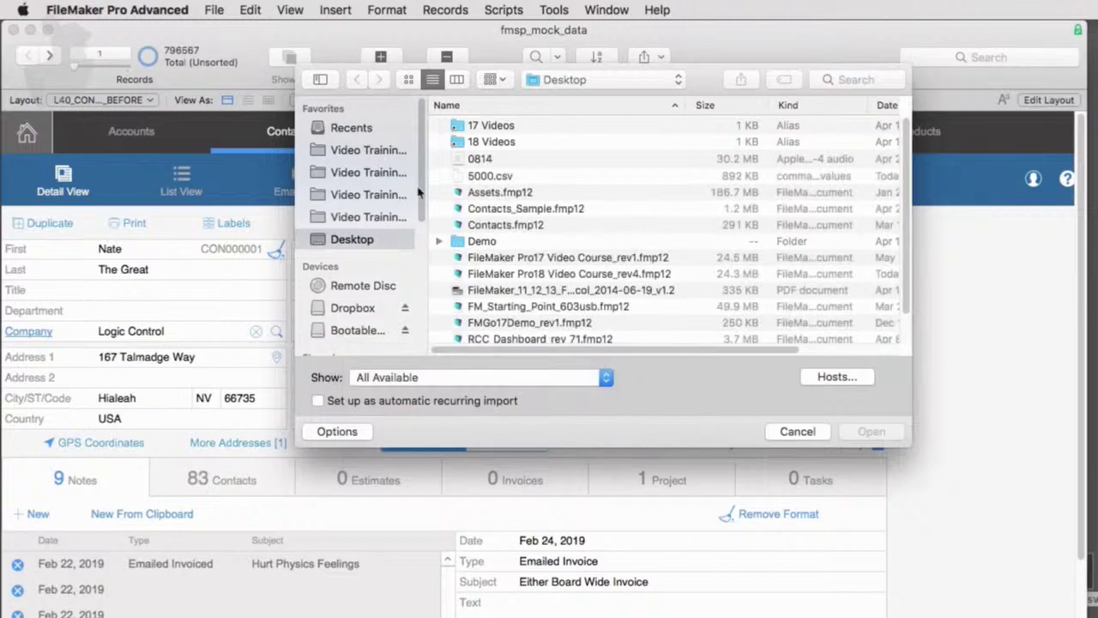
Step: Open 5000.csv for import and check the available target tables, keeping the current table T05_CONTACTS
{"action": "left_click", "coordinate": [490, 176]}
{"action": "left_click", "coordinate": [859, 432]}
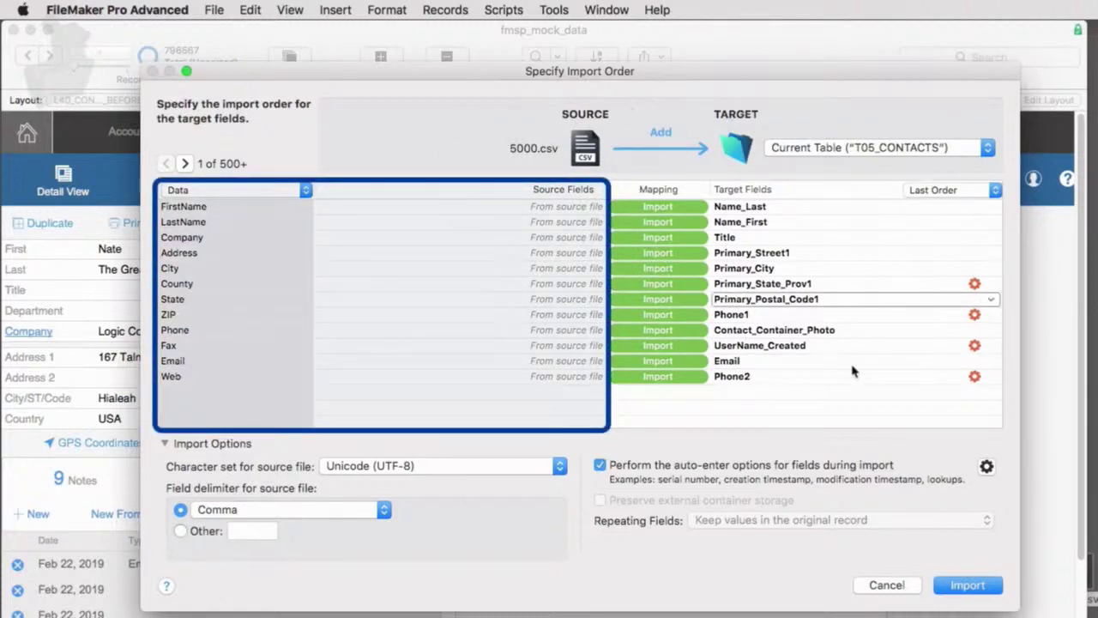
{"action": "left_click", "coordinate": [883, 150]}
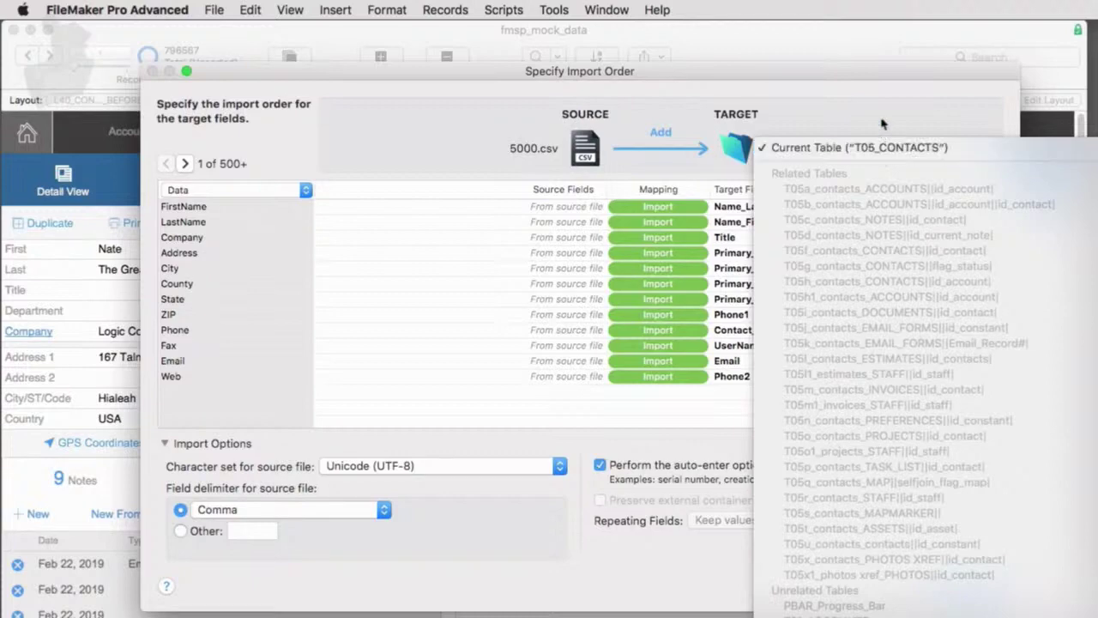
{"action": "left_click", "coordinate": [554, 157]}
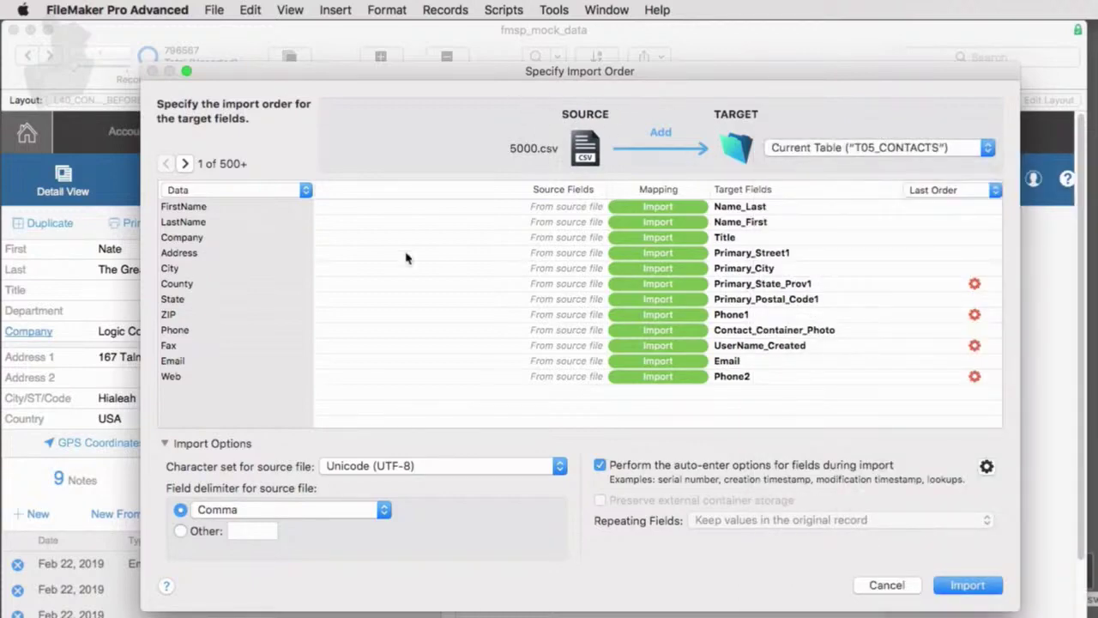
Step: Step forward through the source records of 5000.csv and examine their values against the target fields
{"action": "left_click", "coordinate": [185, 163]}
{"action": "left_click", "coordinate": [185, 163]}
{"action": "left_click", "coordinate": [176, 166]}
{"action": "left_click", "coordinate": [176, 165]}
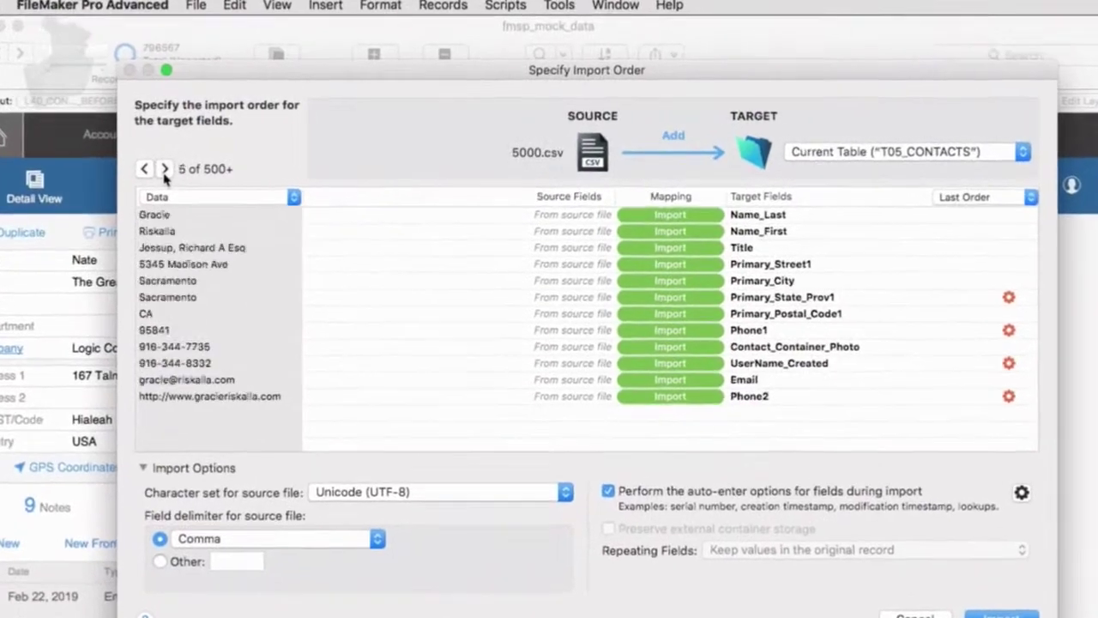
{"action": "left_click", "coordinate": [176, 165]}
{"action": "left_click", "coordinate": [176, 166]}
{"action": "left_click", "coordinate": [176, 165]}
{"action": "left_click", "coordinate": [176, 165]}
{"action": "left_click", "coordinate": [176, 165]}
{"action": "left_click", "coordinate": [97, 187]}
{"action": "left_click", "coordinate": [97, 187]}
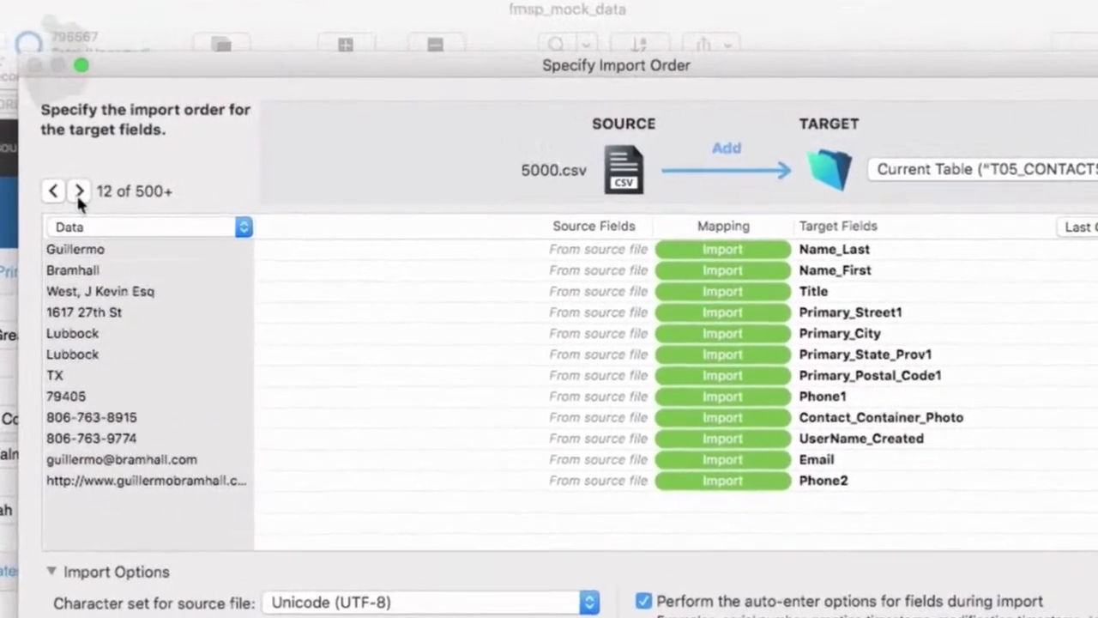
{"action": "left_click", "coordinate": [97, 187]}
{"action": "left_click", "coordinate": [97, 187]}
{"action": "left_click", "coordinate": [97, 187]}
{"action": "left_click", "coordinate": [54, 203]}
{"action": "left_click", "coordinate": [54, 203]}
{"action": "left_click", "coordinate": [54, 203]}
{"action": "left_click", "coordinate": [55, 204]}
{"action": "left_click", "coordinate": [54, 203]}
{"action": "left_click", "coordinate": [55, 203]}
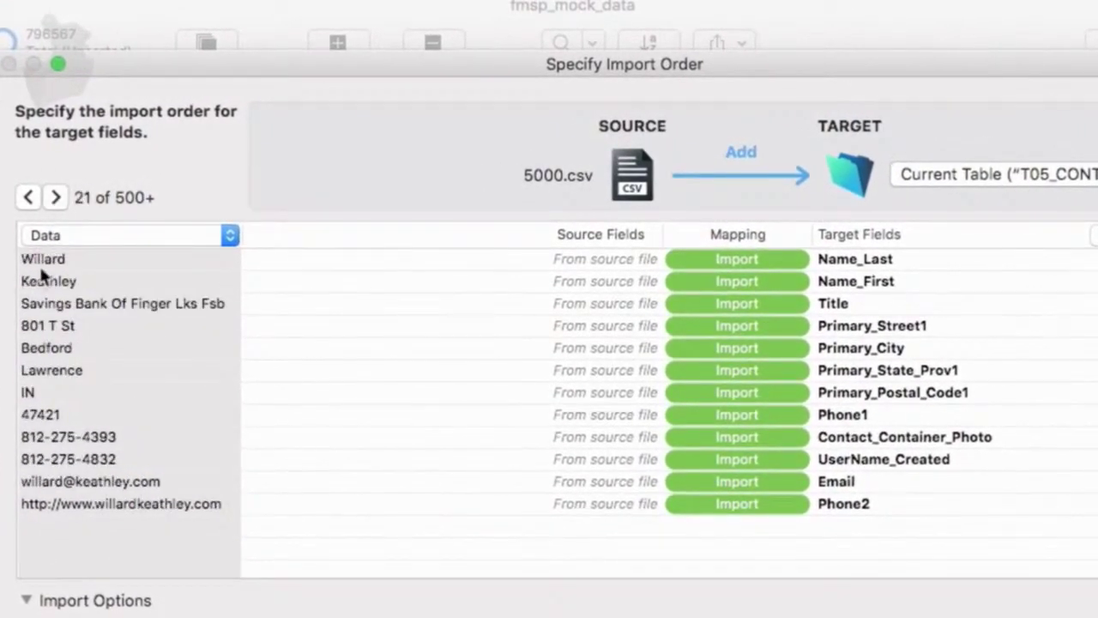
{"action": "left_click", "coordinate": [56, 198]}
{"action": "left_click", "coordinate": [57, 198]}
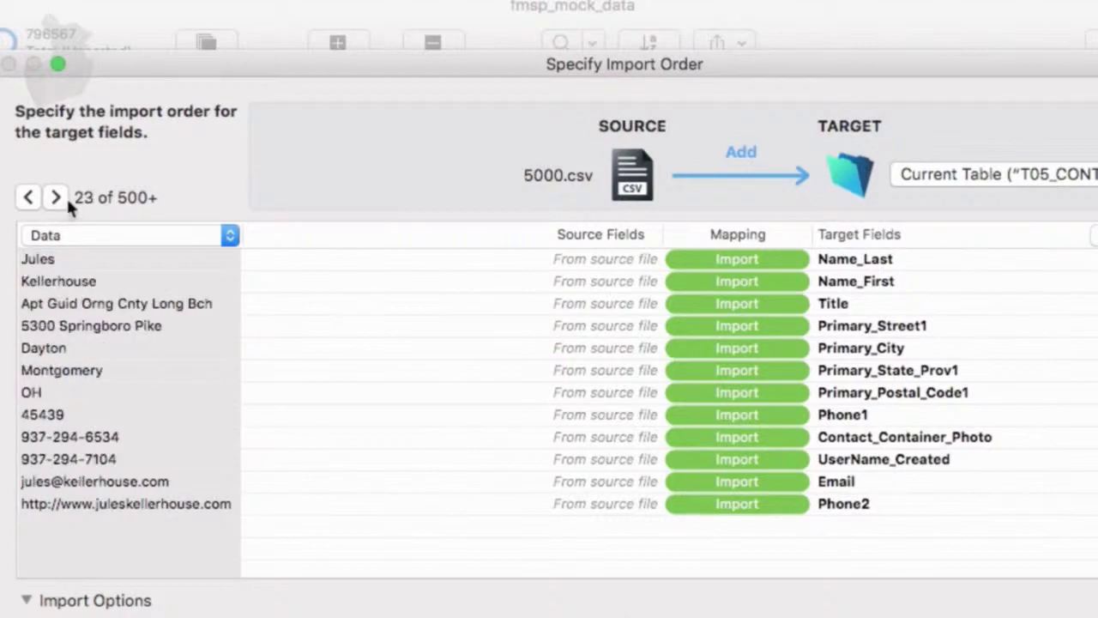
{"action": "left_click", "coordinate": [56, 198]}
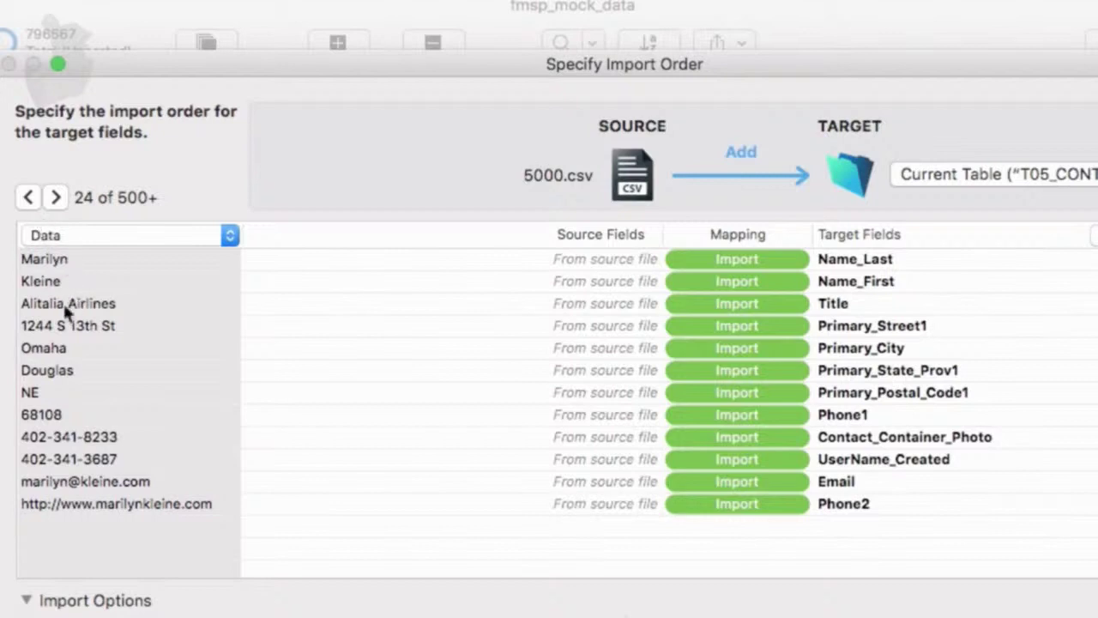
{"action": "left_click", "coordinate": [57, 198]}
{"action": "left_click", "coordinate": [57, 198]}
{"action": "left_click", "coordinate": [56, 198]}
{"action": "left_click", "coordinate": [56, 199]}
{"action": "left_click", "coordinate": [59, 199]}
{"action": "left_click", "coordinate": [58, 199]}
{"action": "left_click", "coordinate": [59, 199]}
{"action": "left_click", "coordinate": [58, 199]}
{"action": "left_click", "coordinate": [58, 199]}
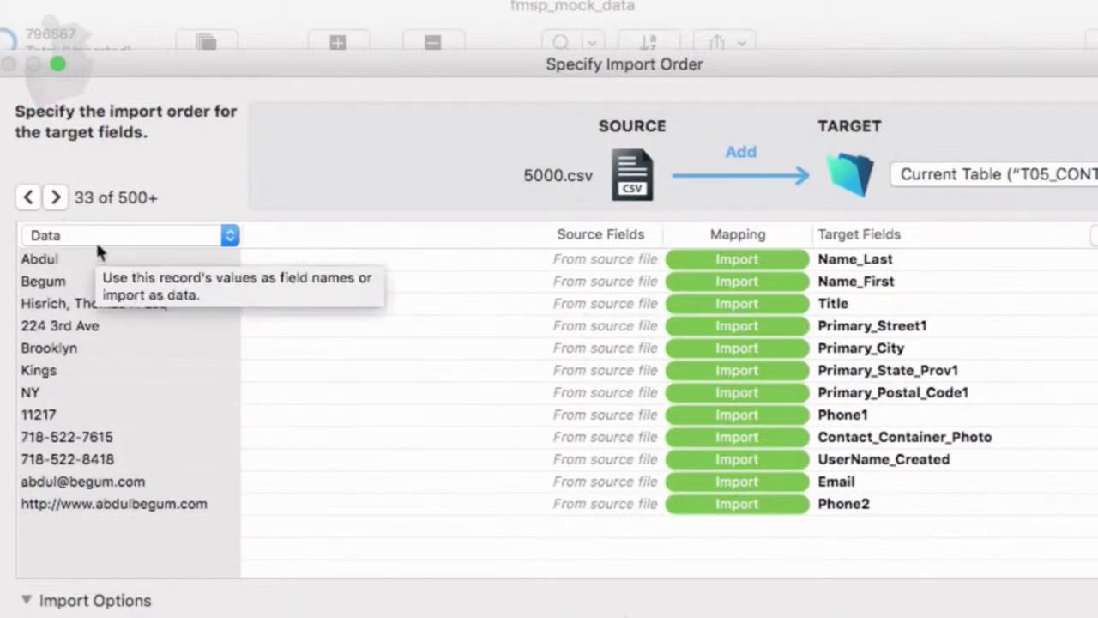
Step: Go back to the first source record, the one holding the column names
{"action": "left_click", "coordinate": [27, 197]}
{"action": "left_click", "coordinate": [27, 197]}
{"action": "left_click", "coordinate": [27, 197]}
{"action": "triple_click", "coordinate": [27, 197]}
{"action": "triple_click", "coordinate": [27, 197]}
{"action": "double_click", "coordinate": [28, 197]}
{"action": "triple_click", "coordinate": [27, 198]}
{"action": "triple_click", "coordinate": [28, 197]}
{"action": "triple_click", "coordinate": [28, 198]}
{"action": "triple_click", "coordinate": [27, 197]}
{"action": "triple_click", "coordinate": [27, 197]}
{"action": "left_click", "coordinate": [27, 197]}
{"action": "triple_click", "coordinate": [28, 197]}
{"action": "double_click", "coordinate": [27, 197]}
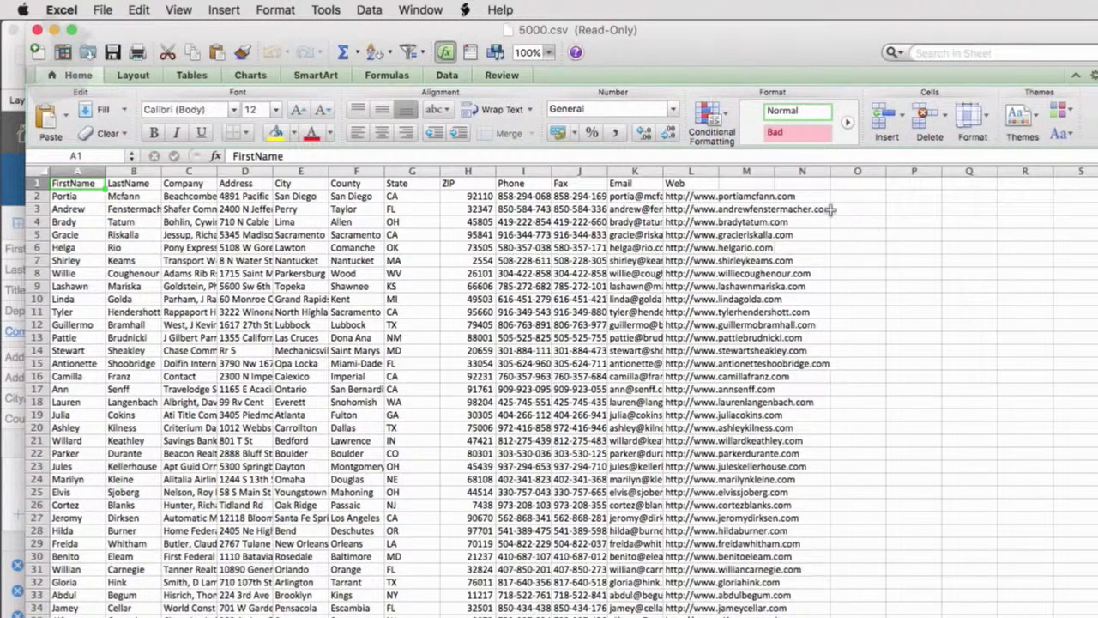
Step: Try to delete the header row, row 1, of the 5000.csv sheet in Excel
{"action": "left_click", "coordinate": [34, 183]}
{"action": "right_click", "coordinate": [34, 184]}
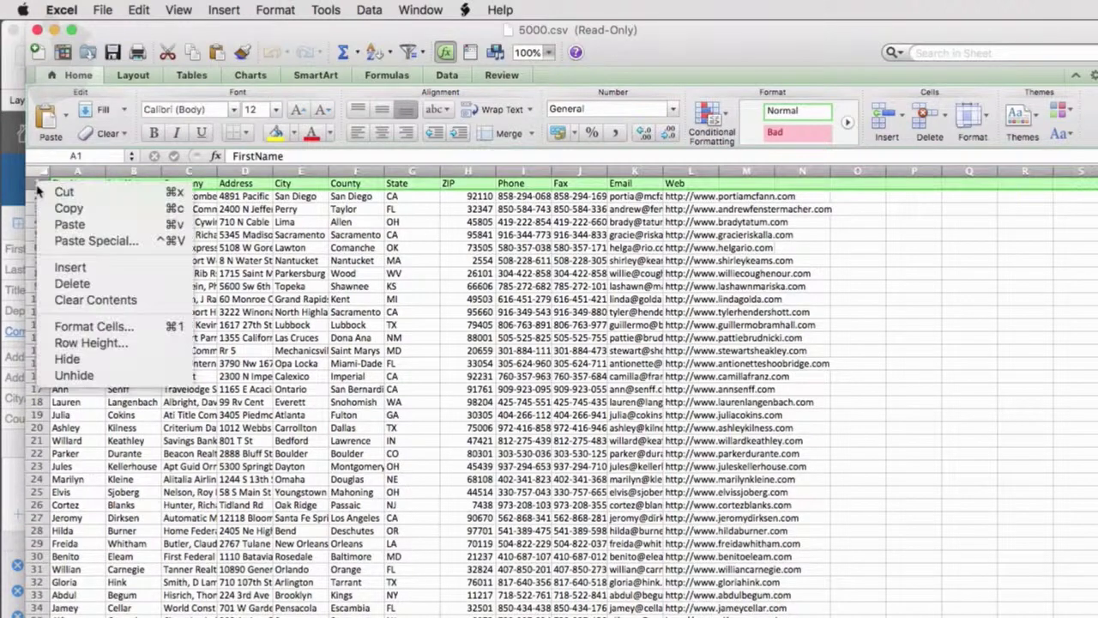
{"action": "left_click", "coordinate": [109, 283]}
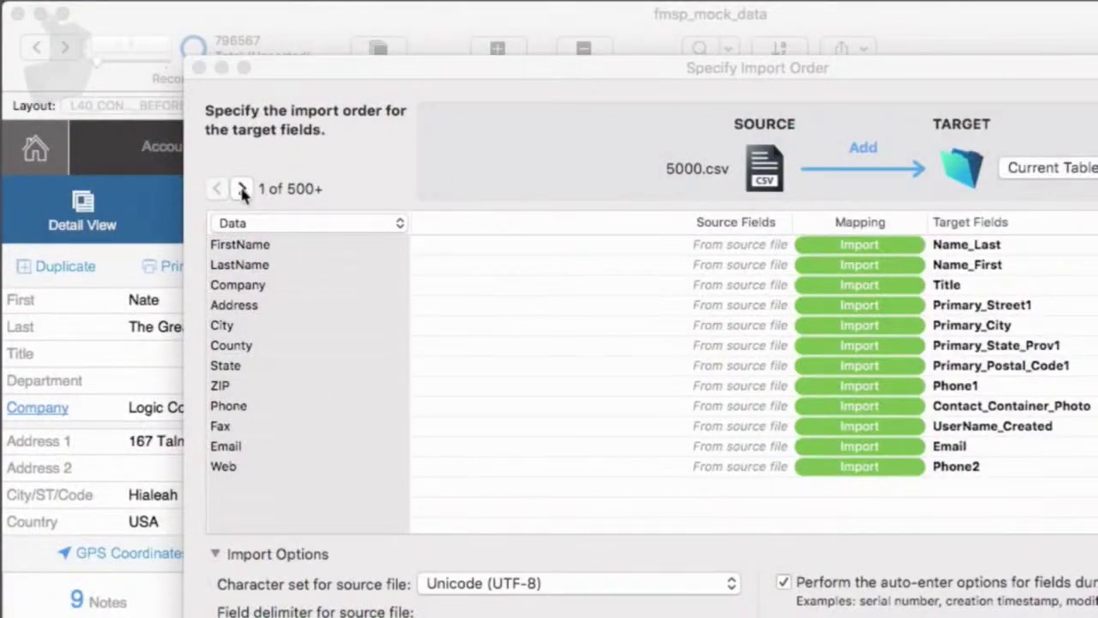
Step: Switch back to the import order in FileMaker Pro and step forward to source record 7
{"action": "left_click", "coordinate": [242, 189]}
{"action": "left_click", "coordinate": [242, 189]}
{"action": "left_click", "coordinate": [242, 189]}
{"action": "left_click", "coordinate": [242, 188]}
{"action": "left_click", "coordinate": [242, 189]}
{"action": "left_click", "coordinate": [242, 189]}
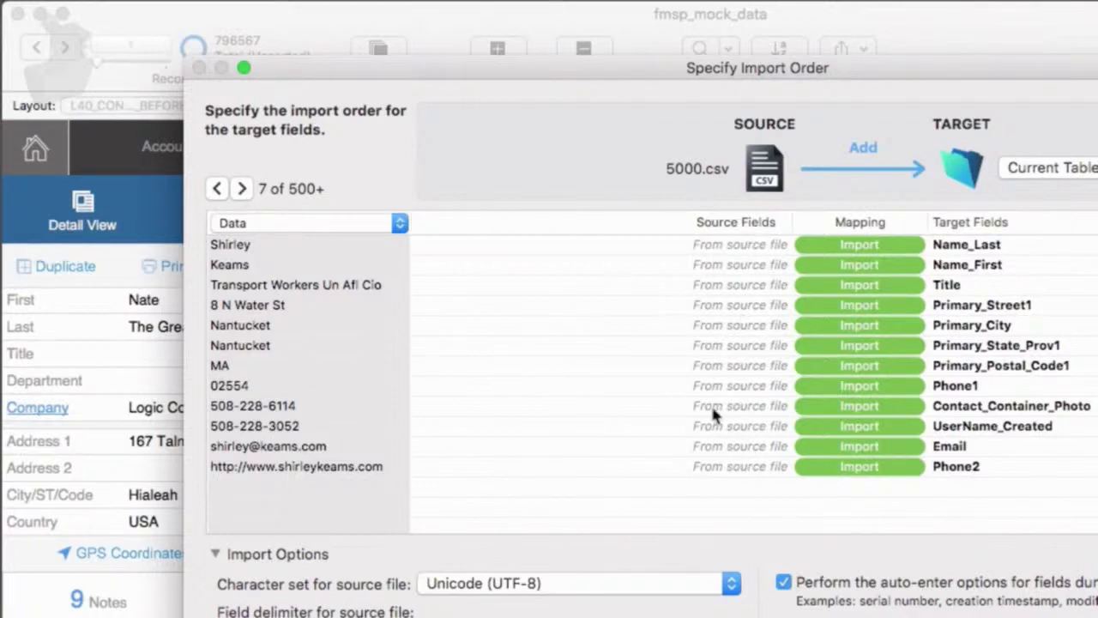
Step: Return to the first source record and set it to Use as Field Names
{"action": "left_click", "coordinate": [220, 191]}
{"action": "left_click", "coordinate": [219, 190]}
{"action": "left_click", "coordinate": [220, 191]}
{"action": "left_click", "coordinate": [219, 191]}
{"action": "left_click", "coordinate": [220, 191]}
{"action": "left_click", "coordinate": [220, 190]}
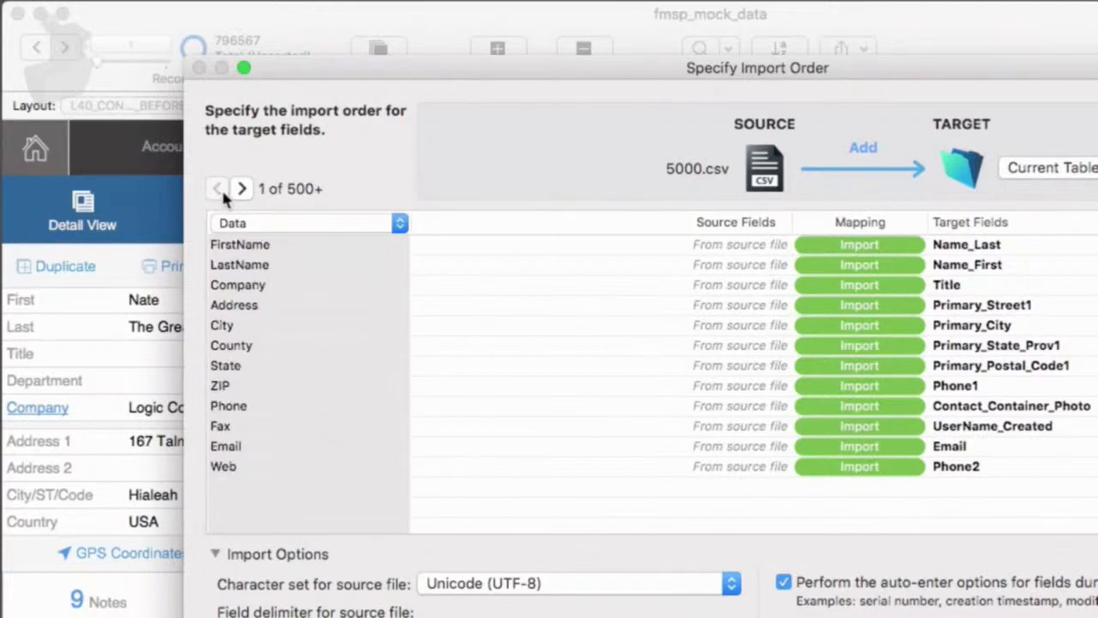
{"action": "left_click", "coordinate": [290, 224]}
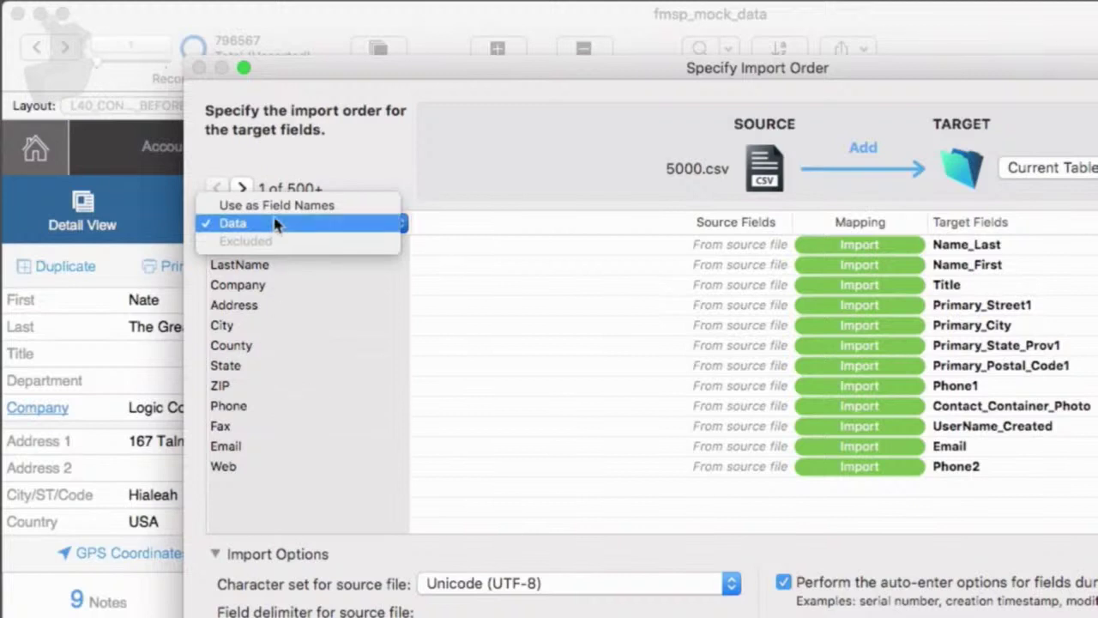
{"action": "left_click", "coordinate": [277, 208]}
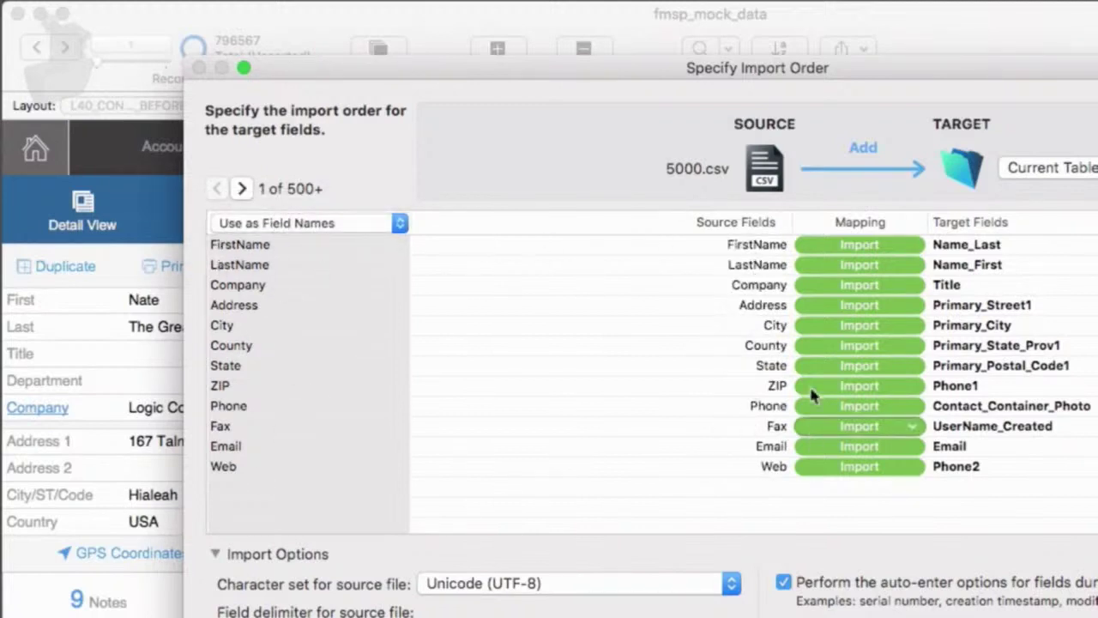
Step: Step forward to source record 16 and set that record to Use as Field Names
{"action": "left_click", "coordinate": [243, 193]}
{"action": "double_click", "coordinate": [243, 193]}
{"action": "triple_click", "coordinate": [244, 194]}
{"action": "triple_click", "coordinate": [246, 194]}
{"action": "triple_click", "coordinate": [244, 190]}
{"action": "triple_click", "coordinate": [244, 190]}
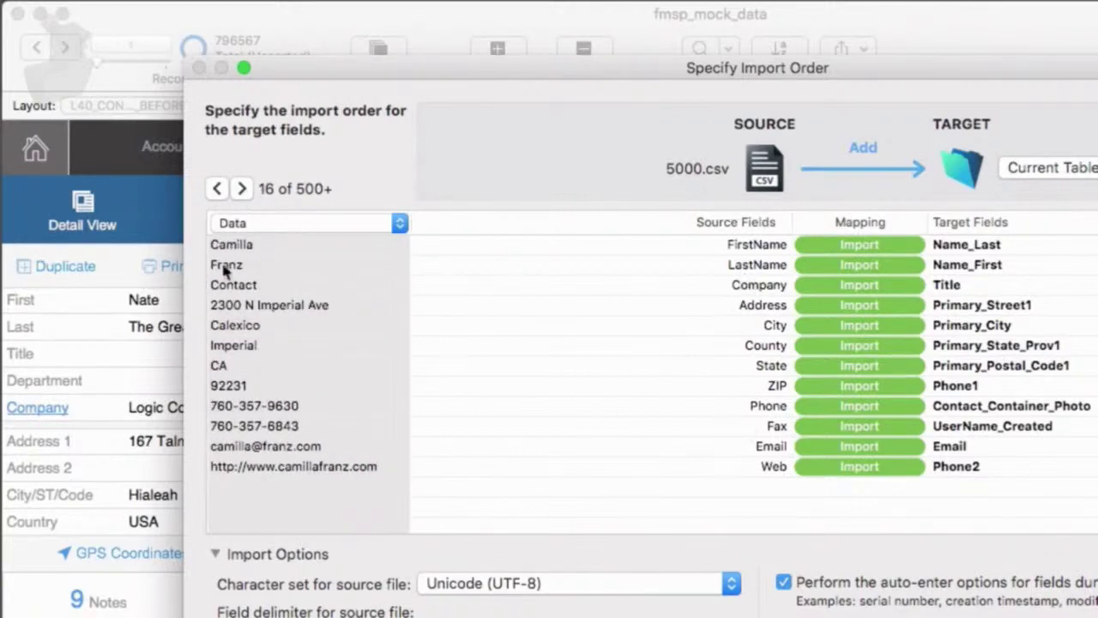
{"action": "left_click", "coordinate": [279, 224]}
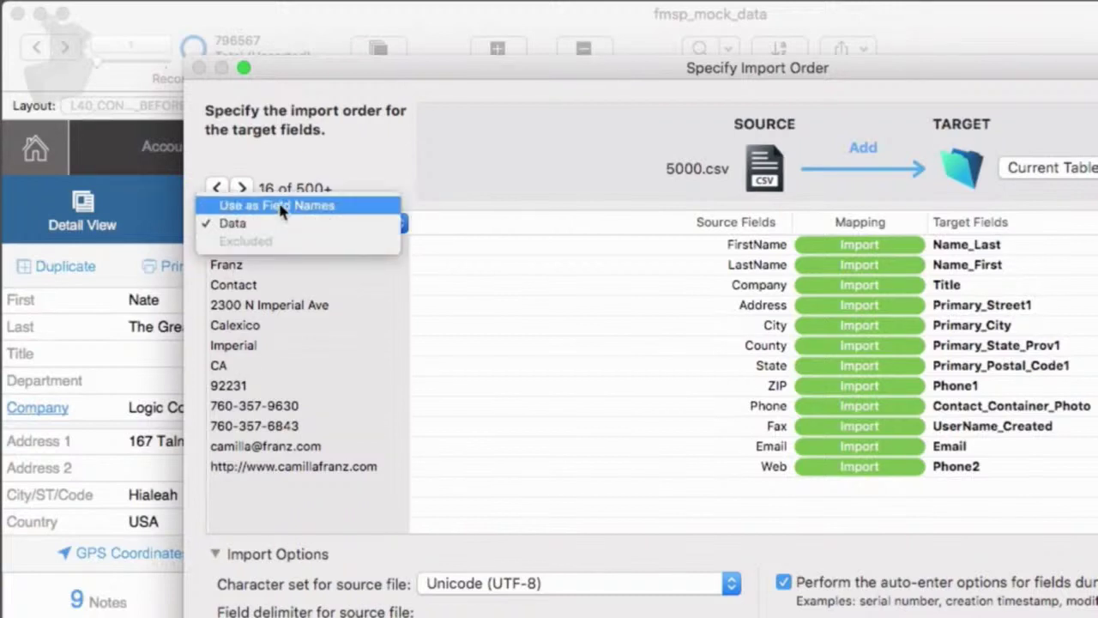
{"action": "left_click", "coordinate": [282, 206]}
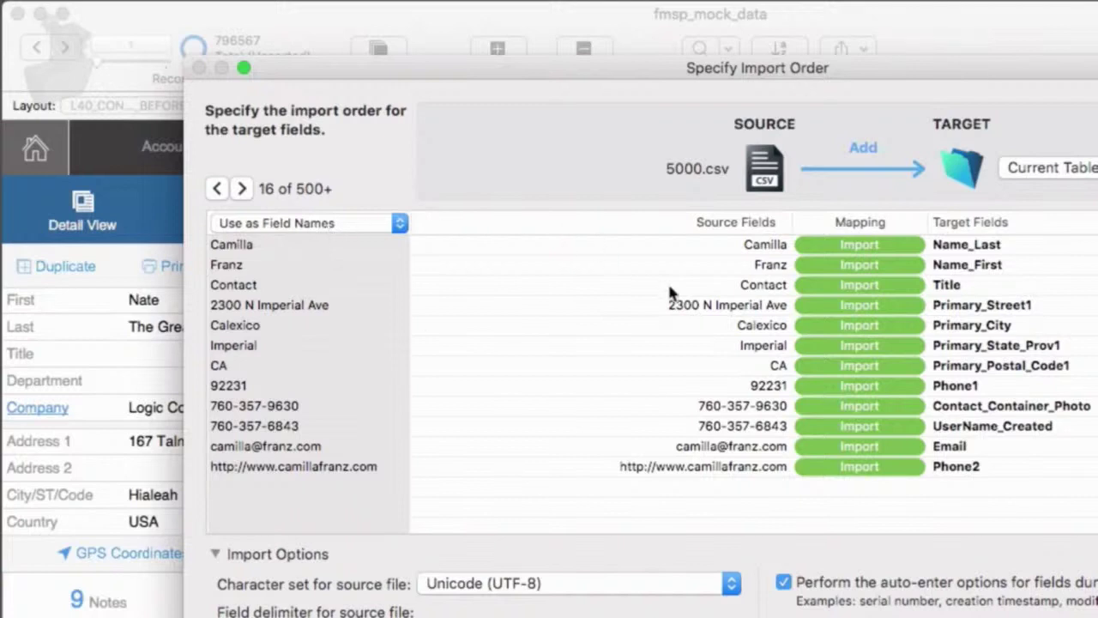
{"action": "left_click", "coordinate": [289, 224]}
{"action": "left_click", "coordinate": [290, 224]}
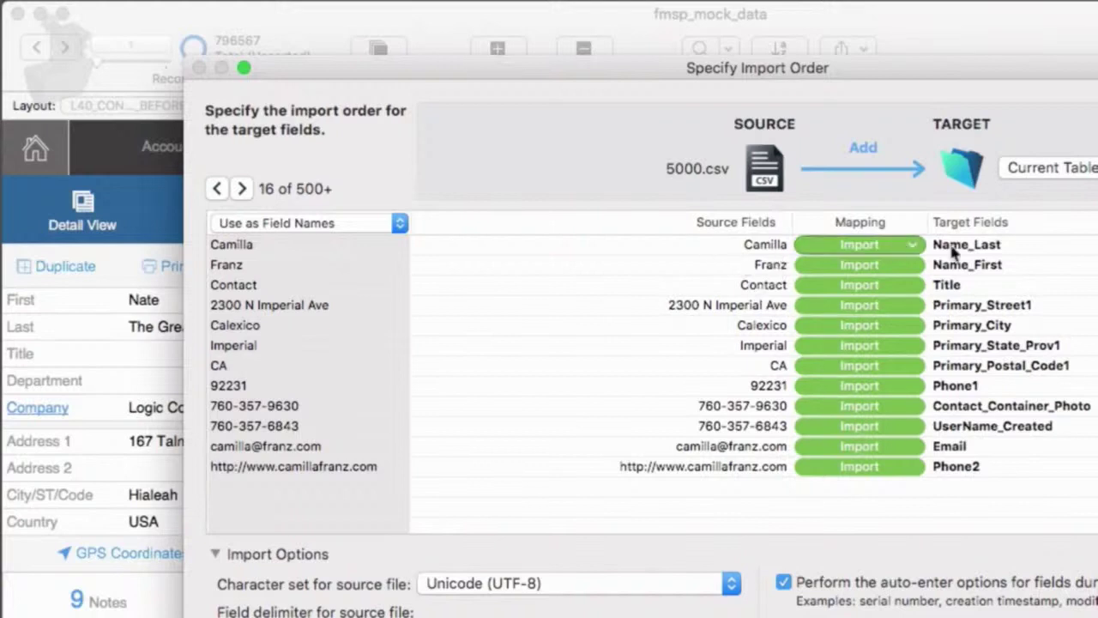
{"action": "left_click", "coordinate": [307, 224]}
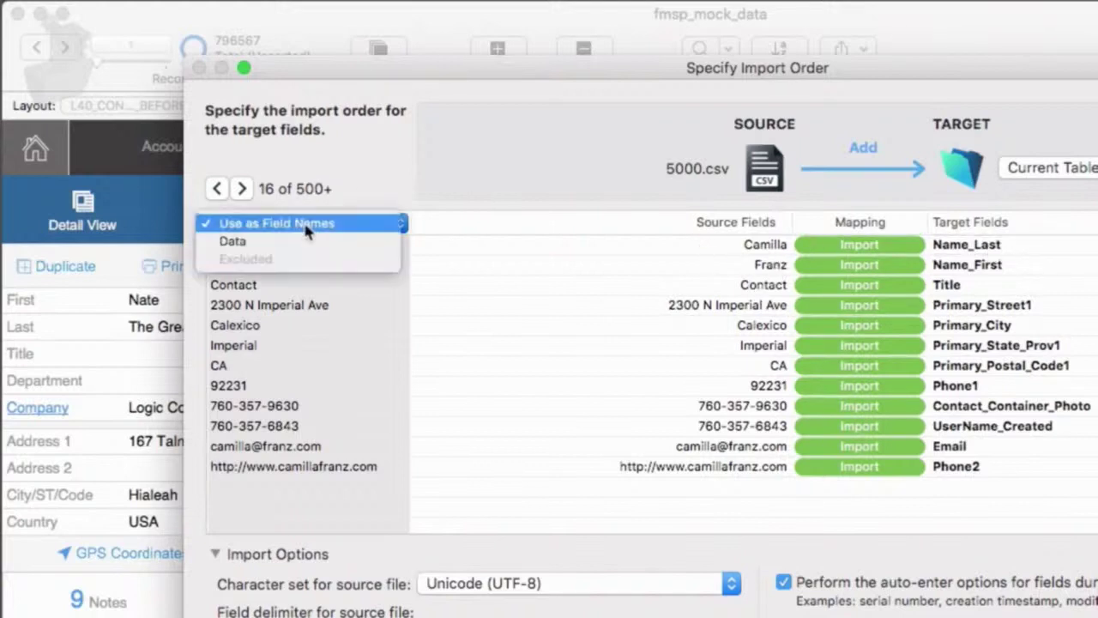
Step: Step back from source record 16 to record 1 and set that header record to Use as Field Names
{"action": "left_click", "coordinate": [219, 189]}
{"action": "left_click", "coordinate": [219, 189]}
{"action": "left_click", "coordinate": [218, 189]}
{"action": "left_click", "coordinate": [219, 189]}
{"action": "left_click", "coordinate": [219, 189]}
{"action": "left_click", "coordinate": [219, 189]}
{"action": "left_click", "coordinate": [219, 189]}
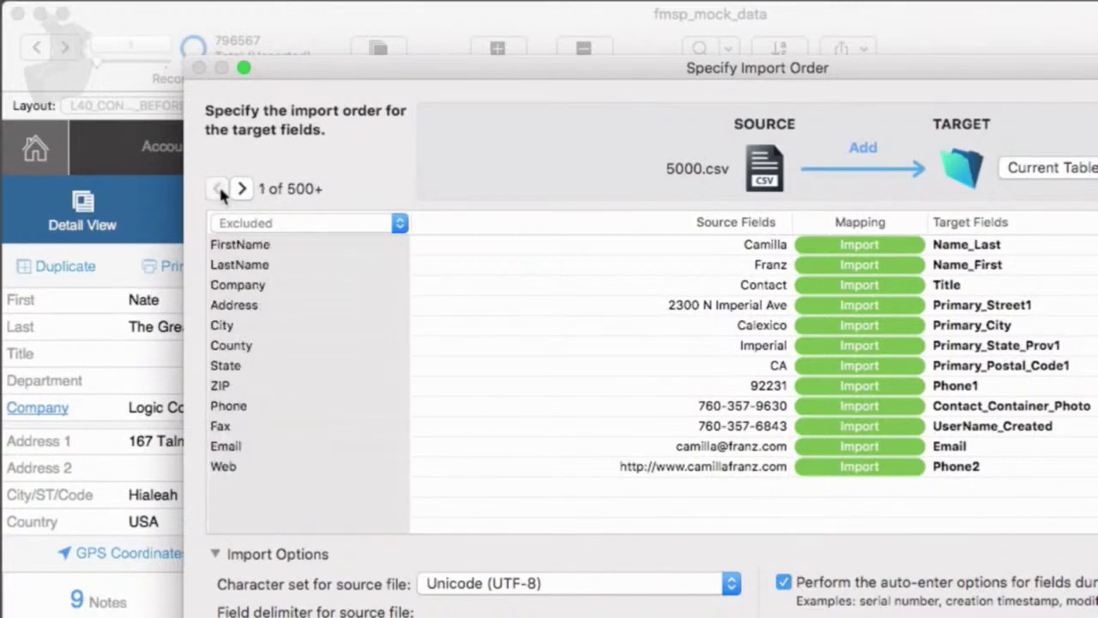
{"action": "left_click", "coordinate": [310, 225]}
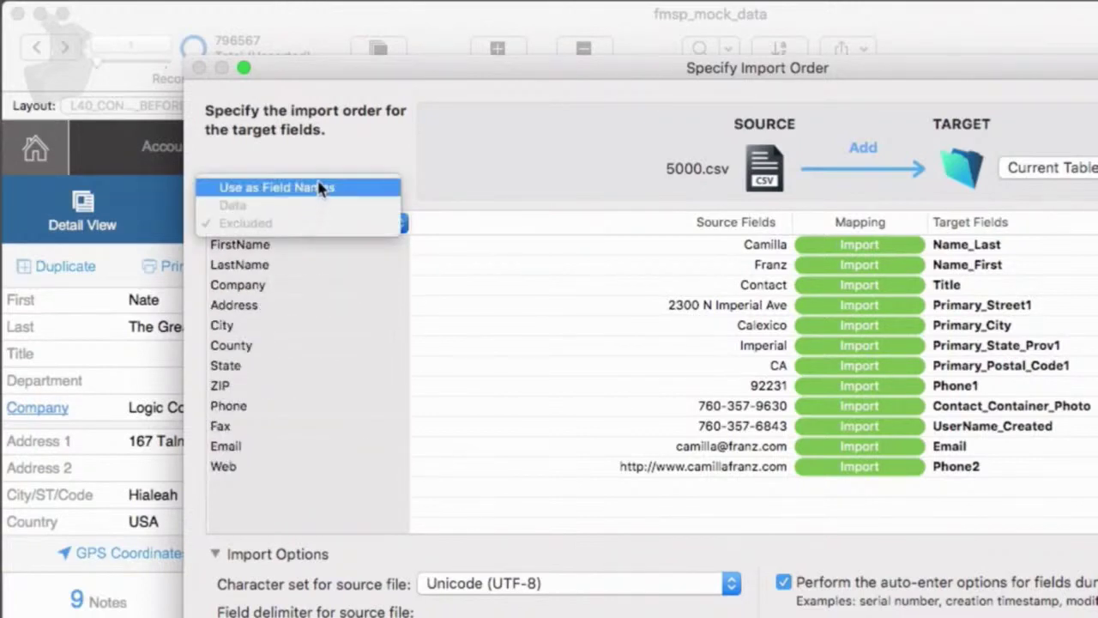
{"action": "left_click", "coordinate": [320, 188]}
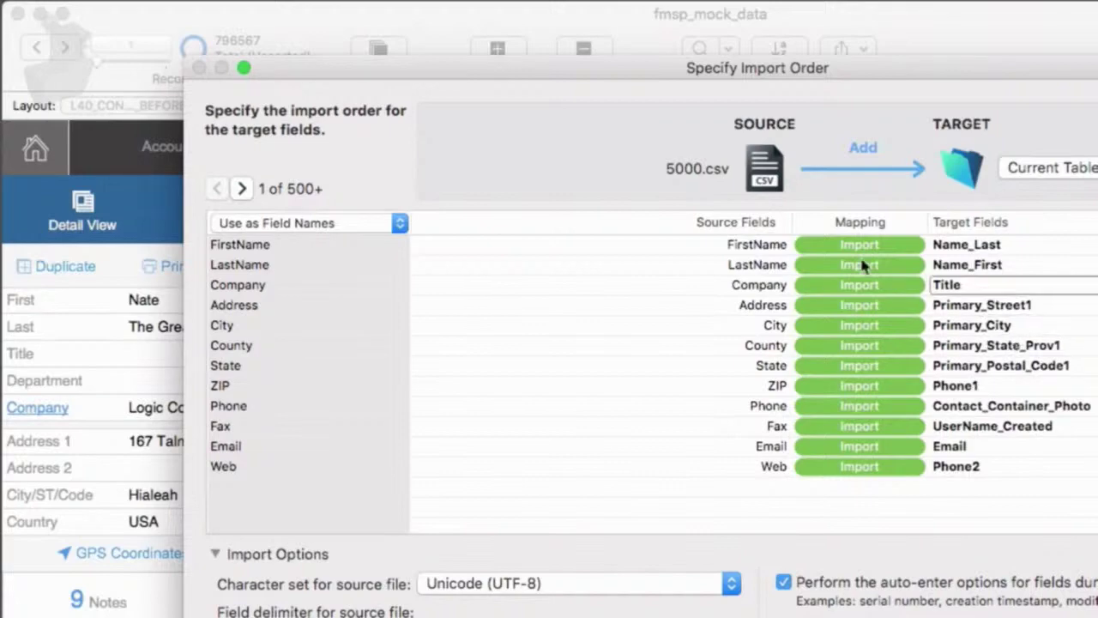
Step: Map the FirstName source field to Name_First and the LastName source field to Name_Last
{"action": "left_click", "coordinate": [967, 245]}
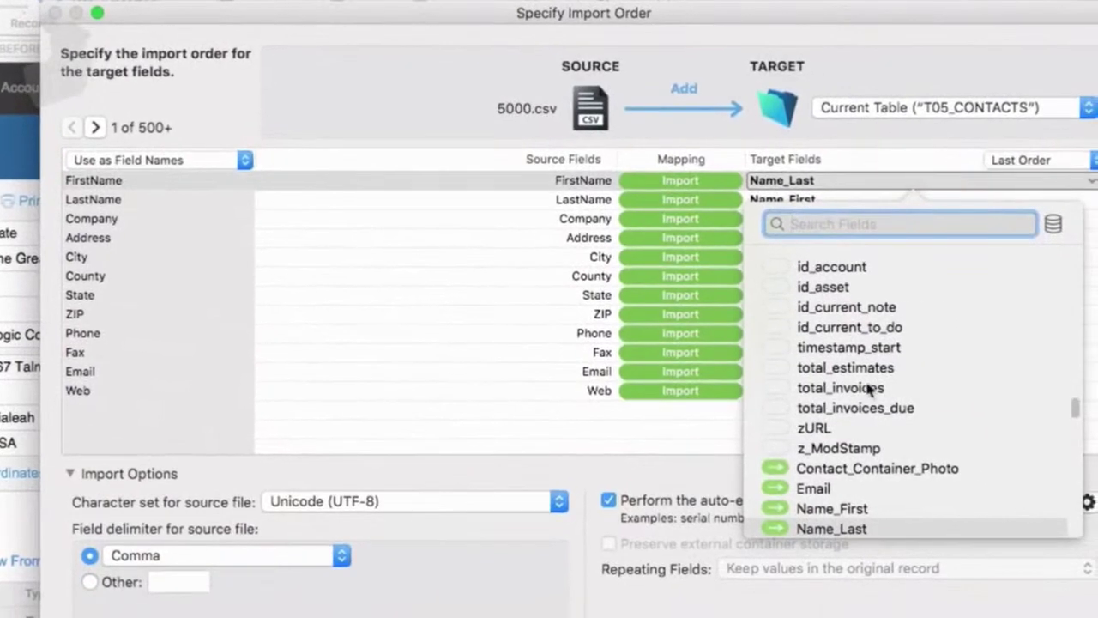
{"action": "left_click", "coordinate": [865, 509]}
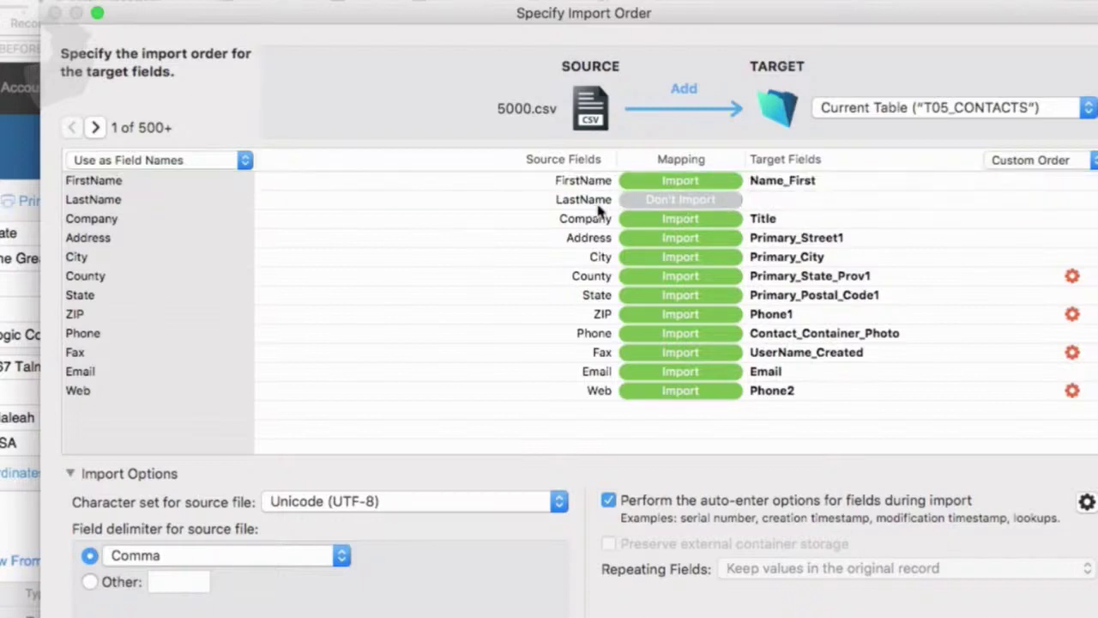
{"action": "left_click", "coordinate": [800, 200]}
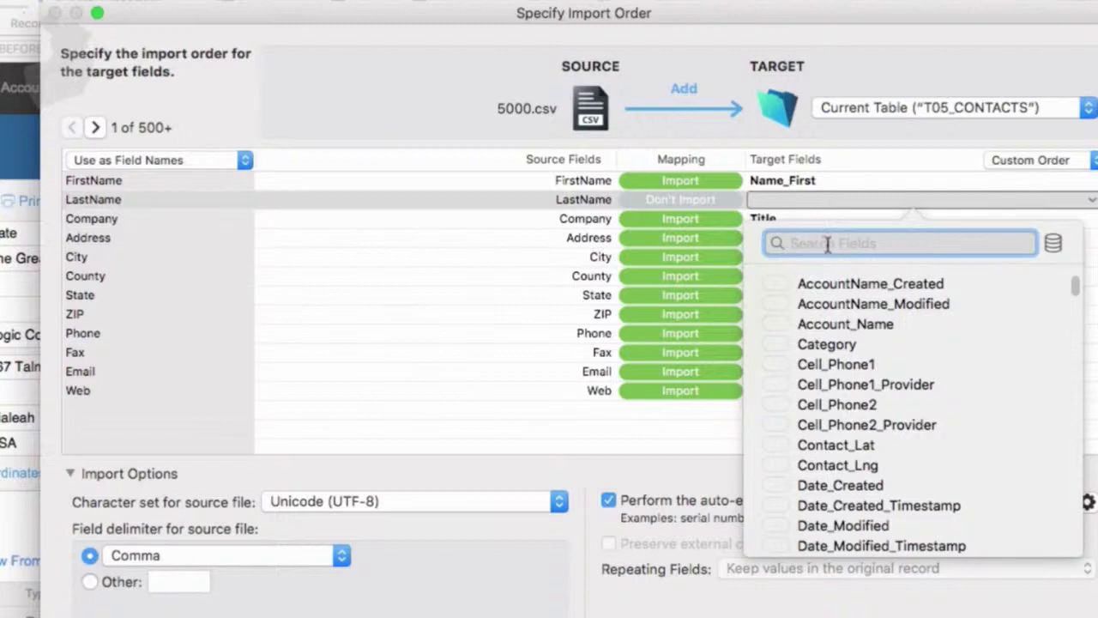
{"action": "type", "text": "las"}
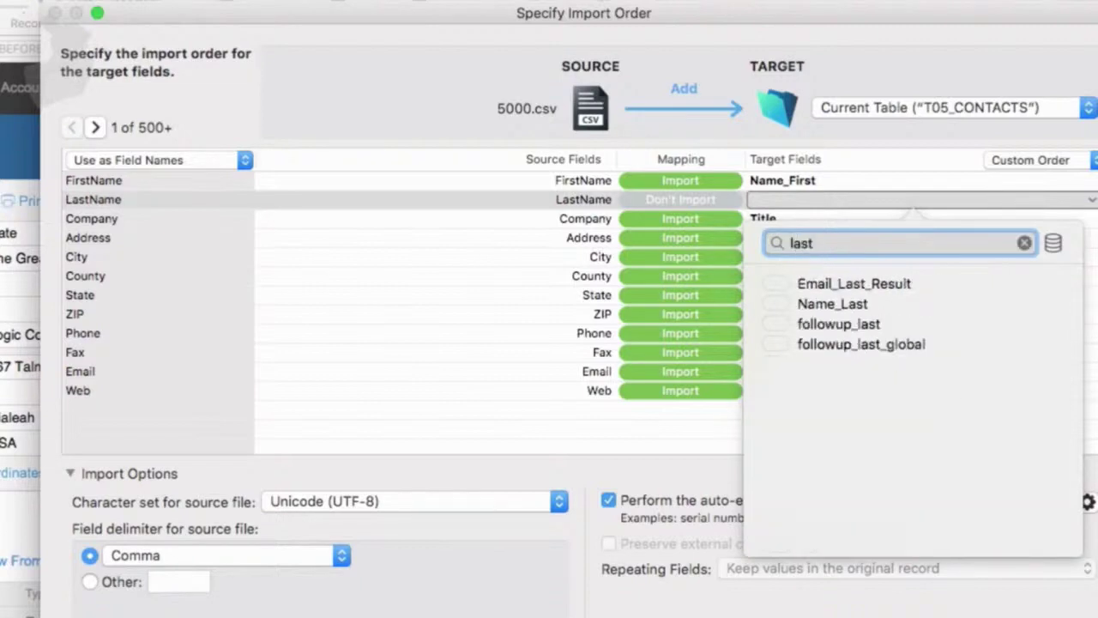
{"action": "type", "text": "t"}
{"action": "left_click", "coordinate": [850, 304]}
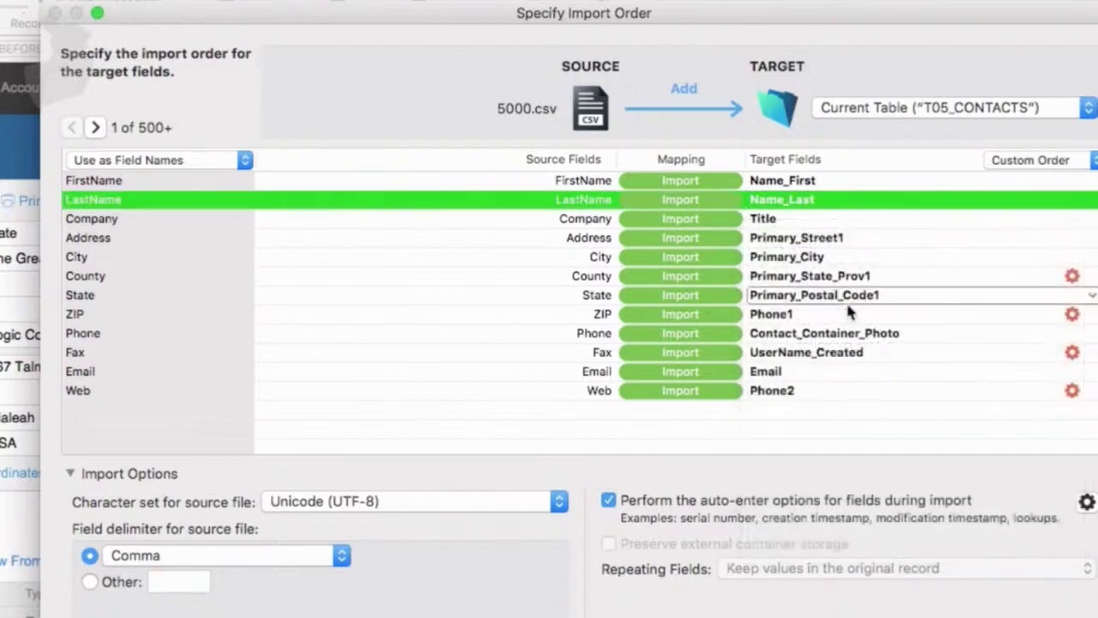
Step: Search the target fields for "company" and for "acc", and map the Company source field to Account_Name
{"action": "left_click", "coordinate": [788, 219]}
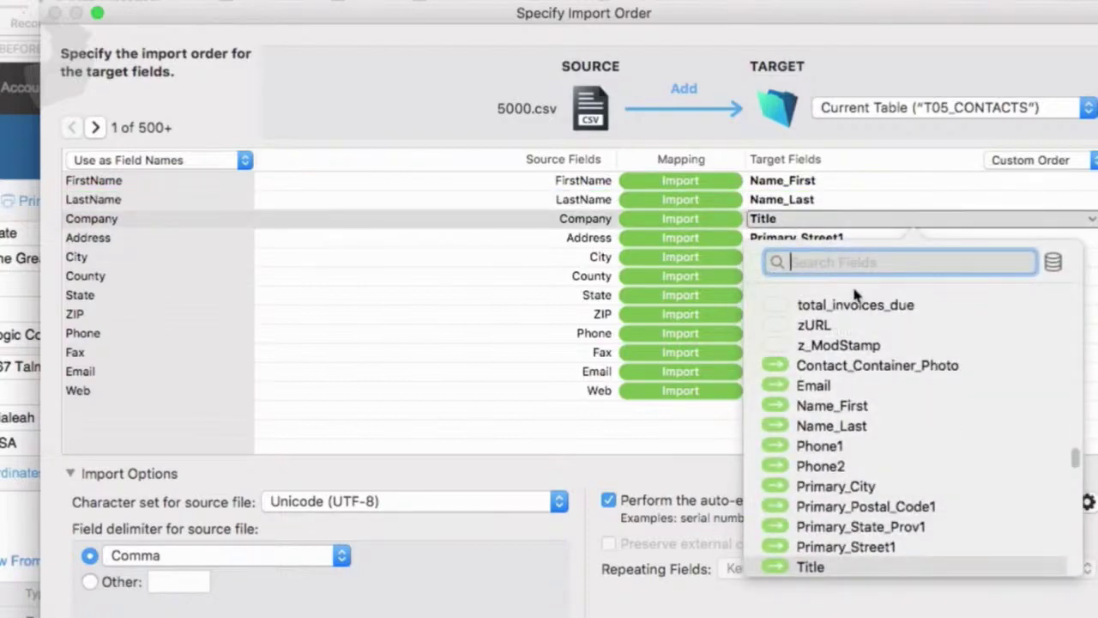
{"action": "type", "text": "company"}
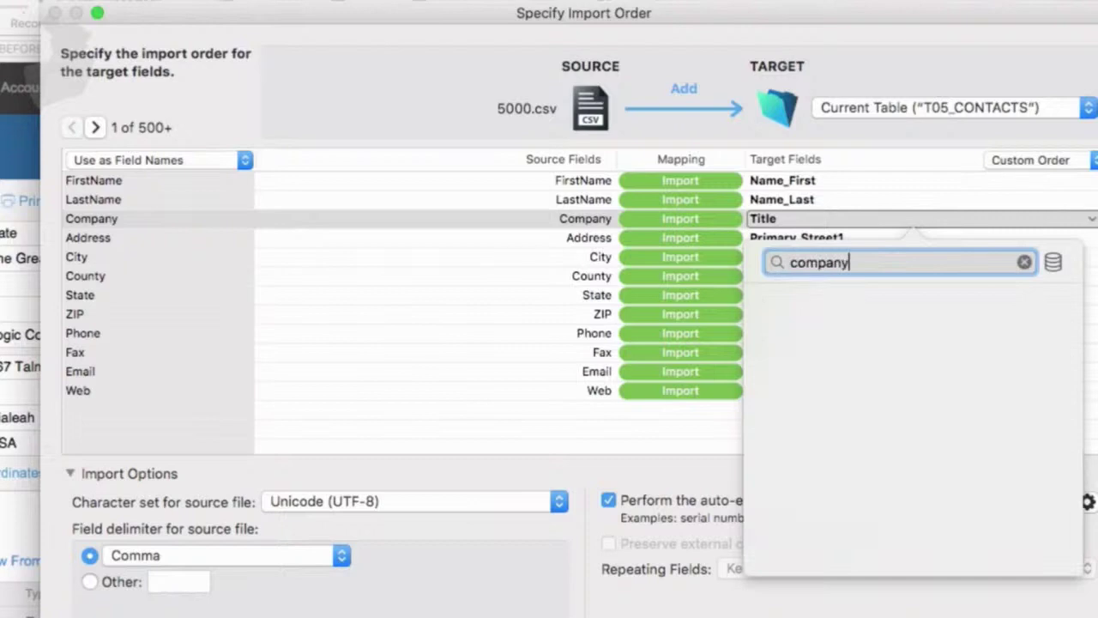
{"action": "key", "text": "super+a"}
{"action": "key", "text": "BackSpace"}
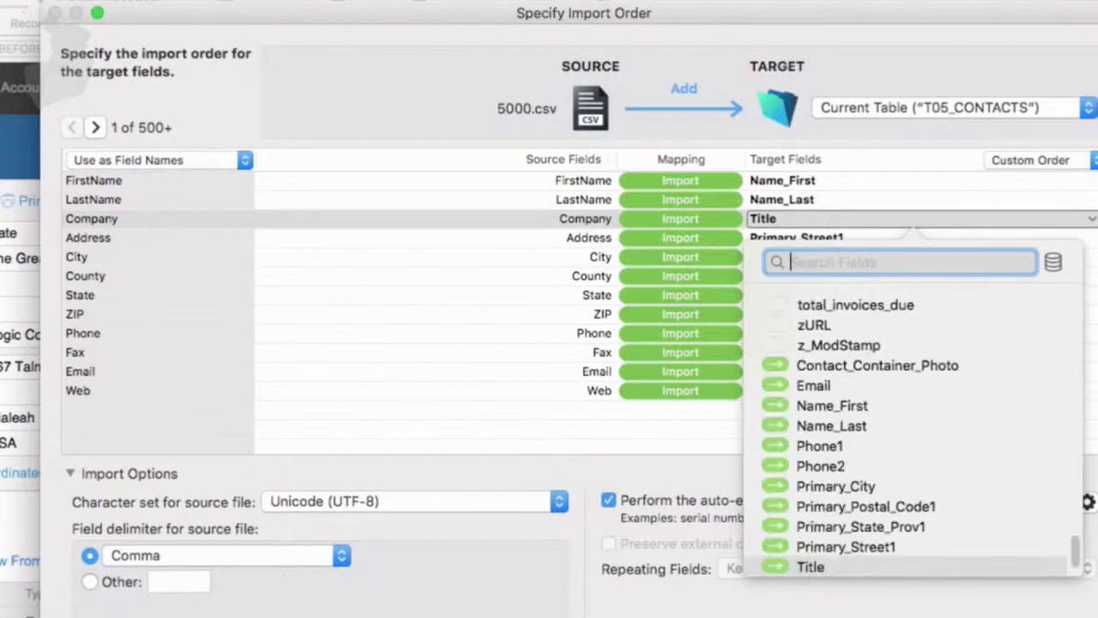
{"action": "type", "text": "a"}
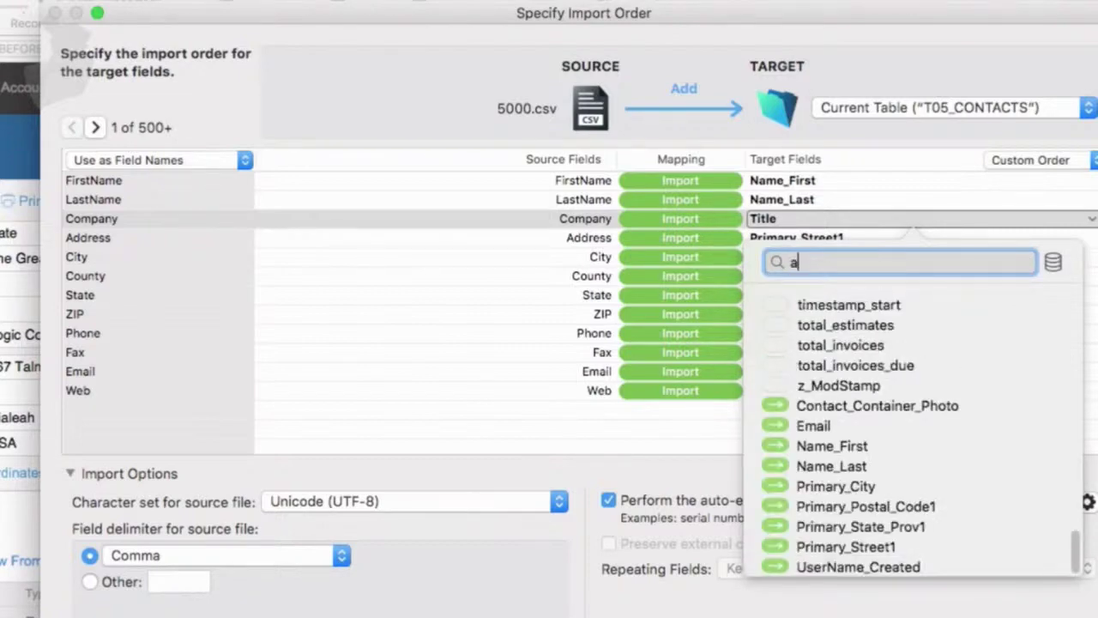
{"action": "type", "text": "cc"}
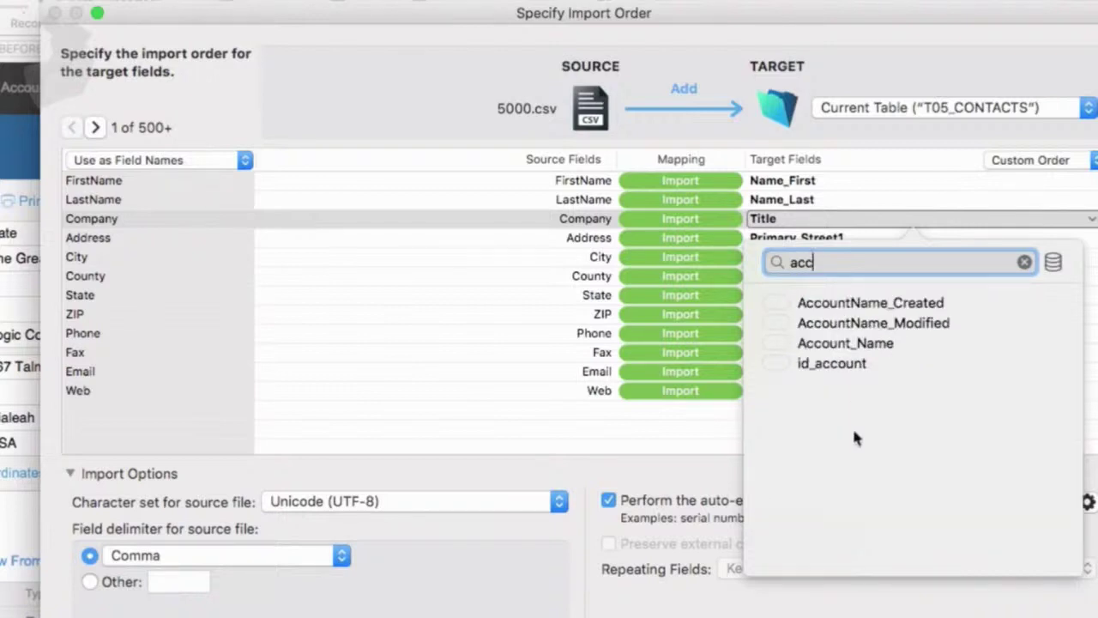
{"action": "left_click", "coordinate": [873, 343]}
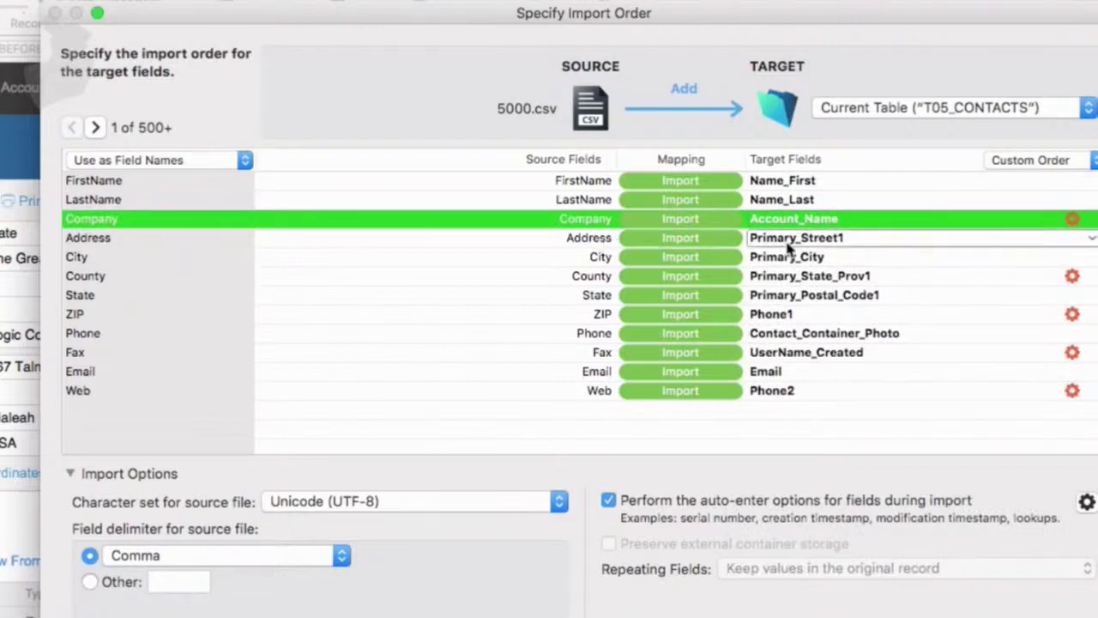
Step: Exclude the County source field by setting its mapping to Don't import this field
{"action": "left_click", "coordinate": [828, 281]}
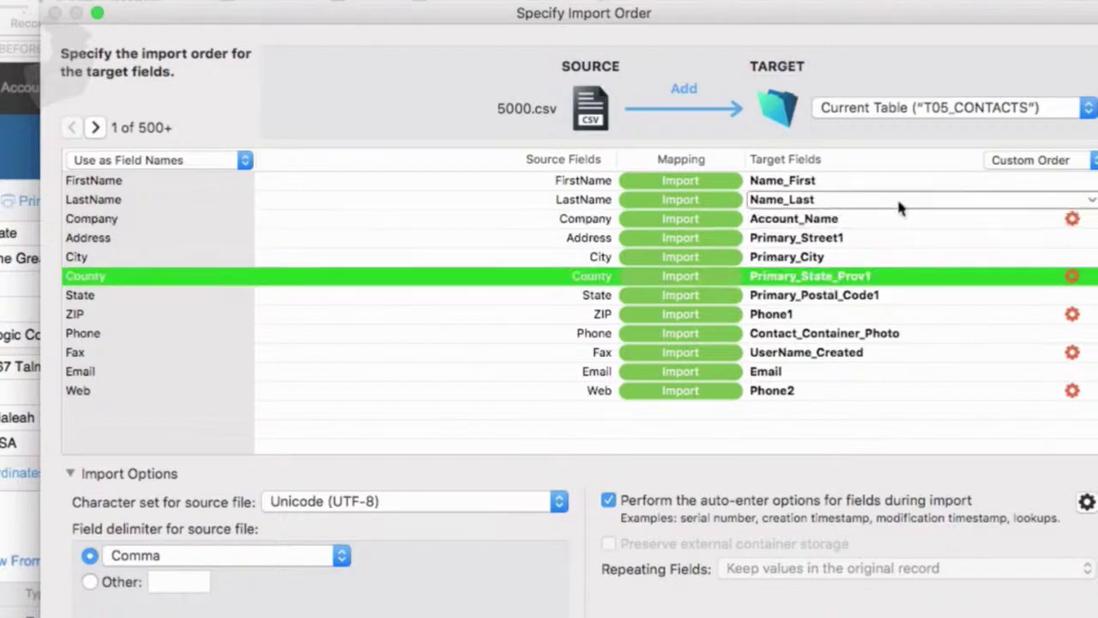
{"action": "left_click", "coordinate": [705, 283]}
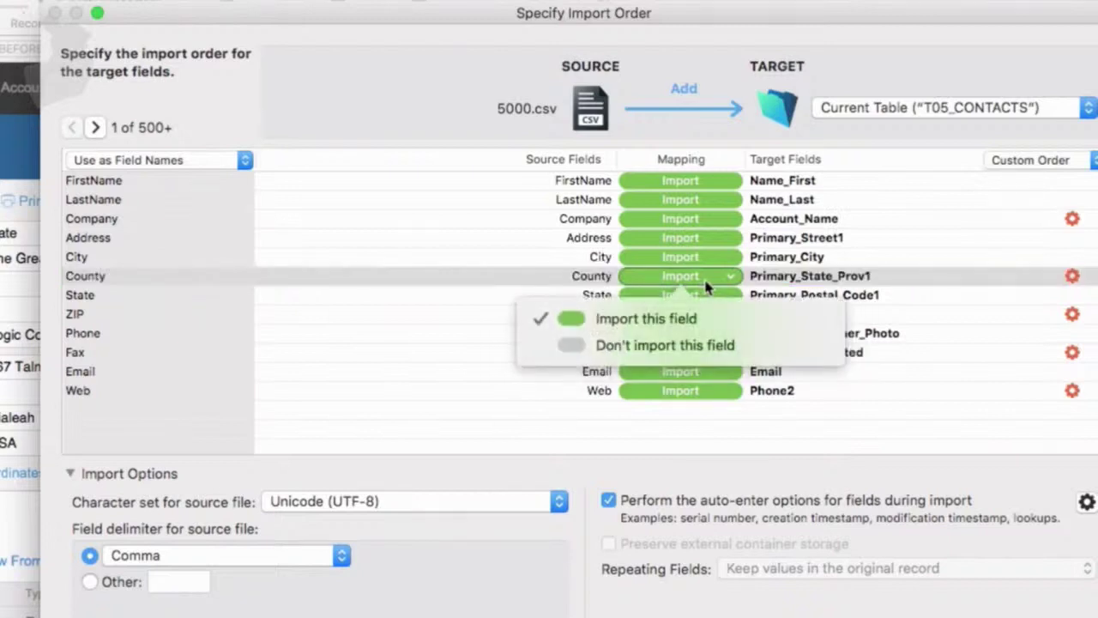
{"action": "left_click", "coordinate": [675, 346]}
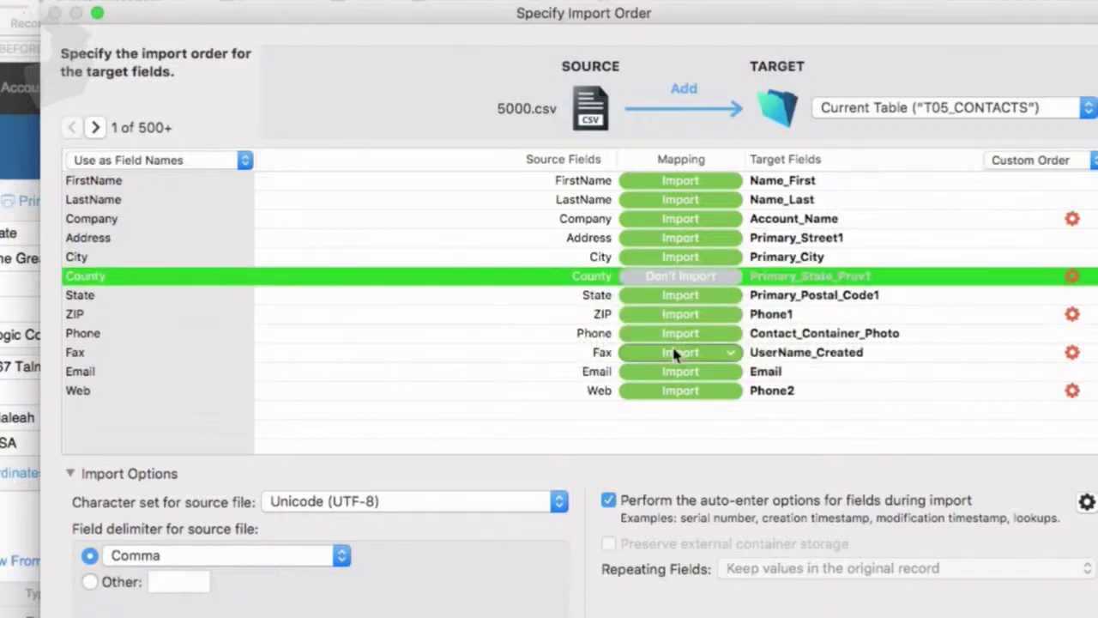
Step: Map the State source field to Primary_State_Prov1 and the ZIP source field to Primary_Postal_Code1
{"action": "left_click", "coordinate": [845, 296]}
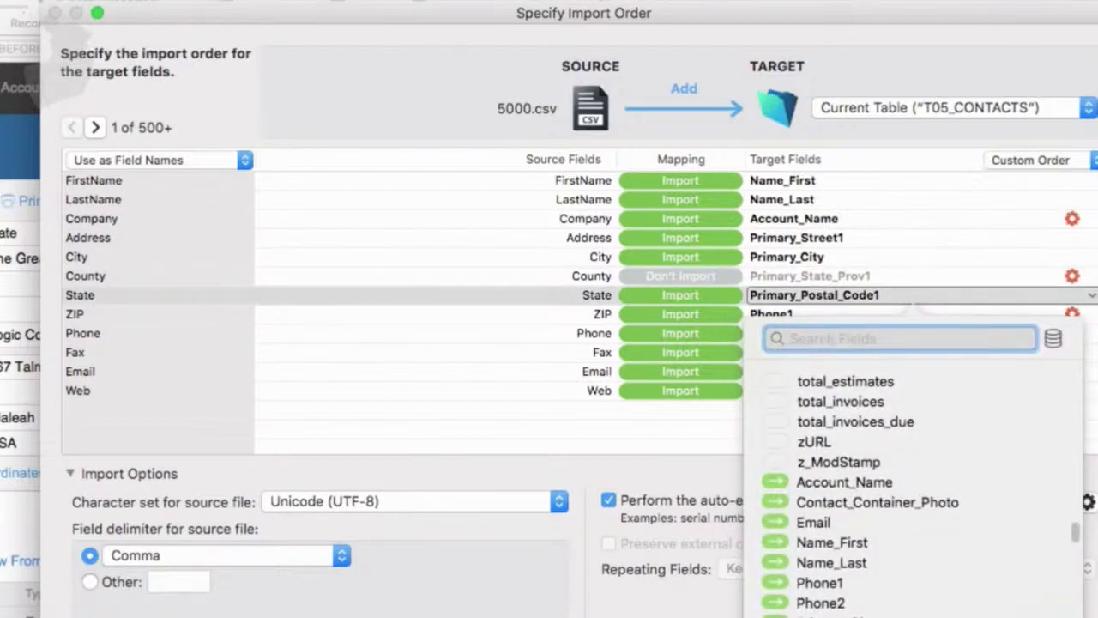
{"action": "type", "text": "stat"}
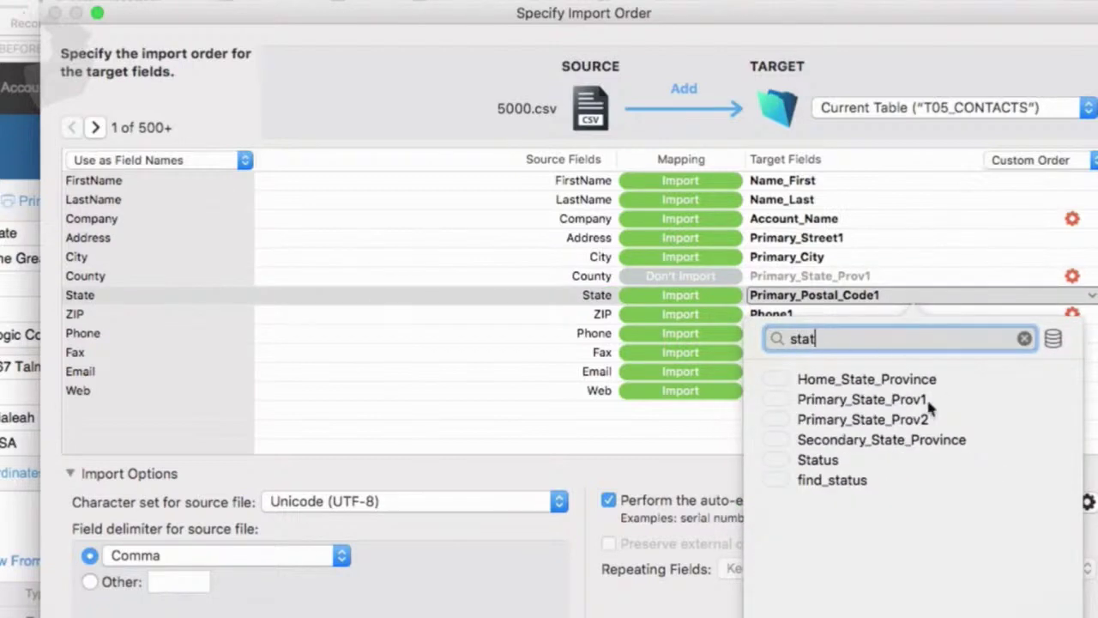
{"action": "left_click", "coordinate": [875, 404]}
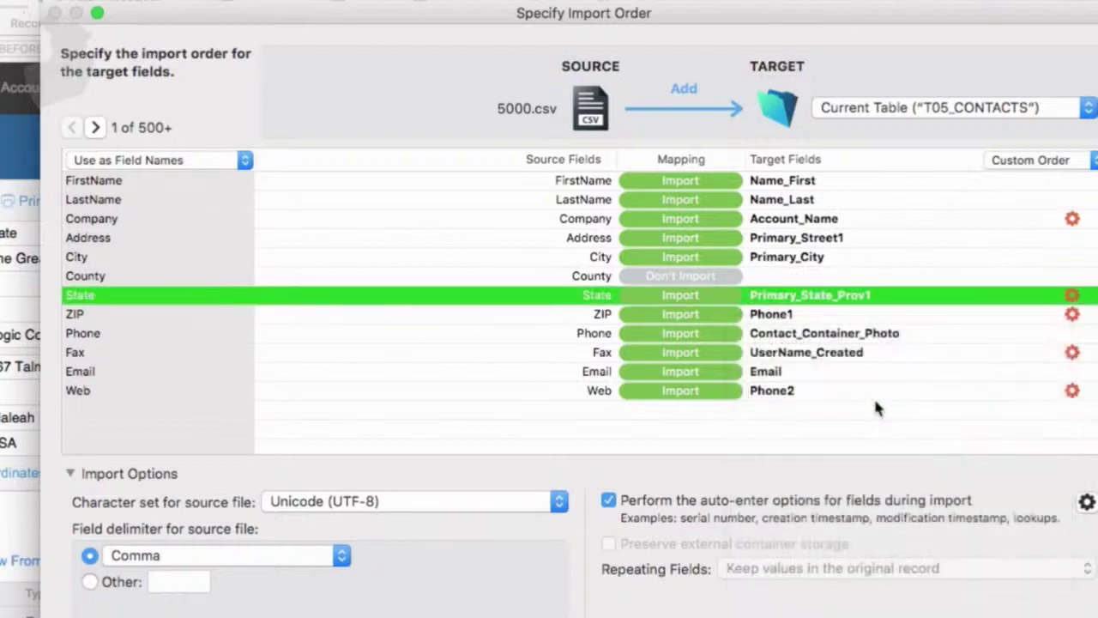
{"action": "left_click", "coordinate": [780, 319]}
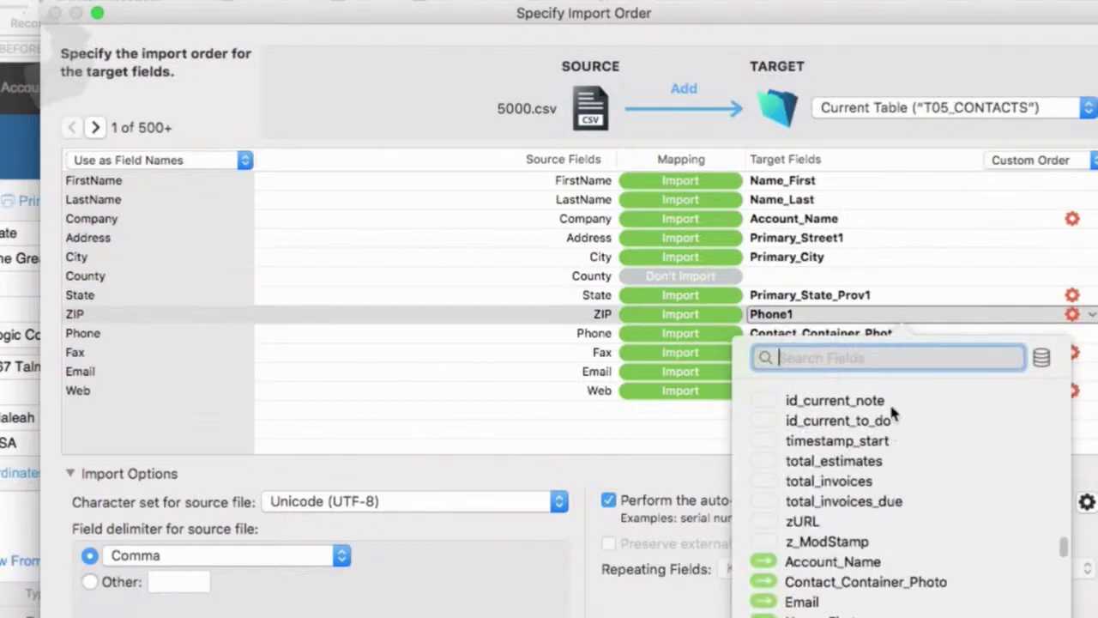
{"action": "type", "text": "primary"}
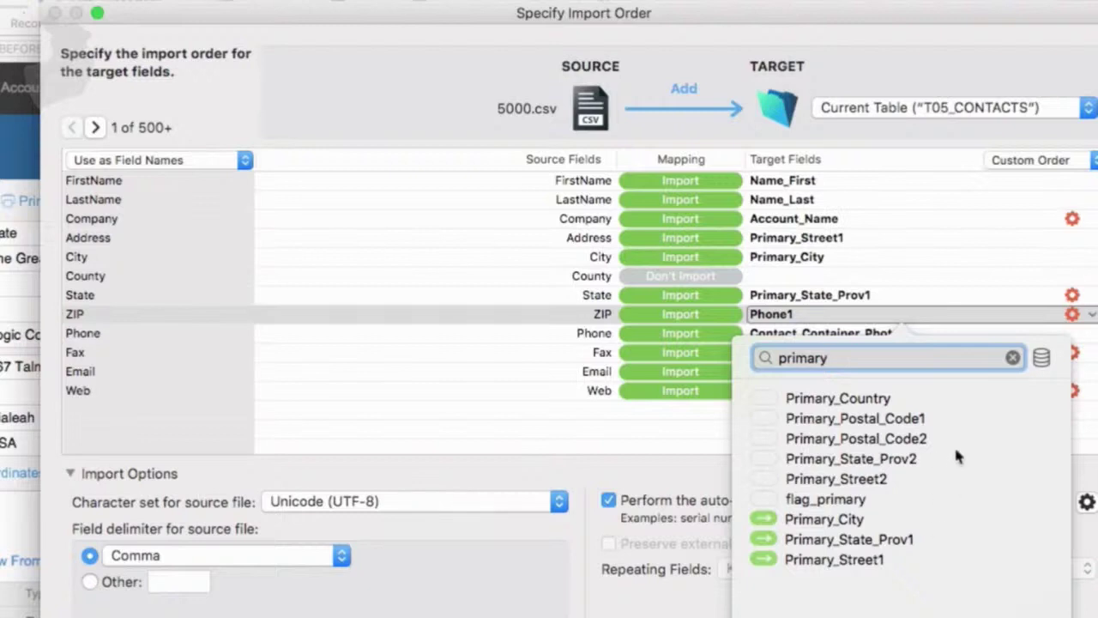
{"action": "left_click", "coordinate": [879, 421]}
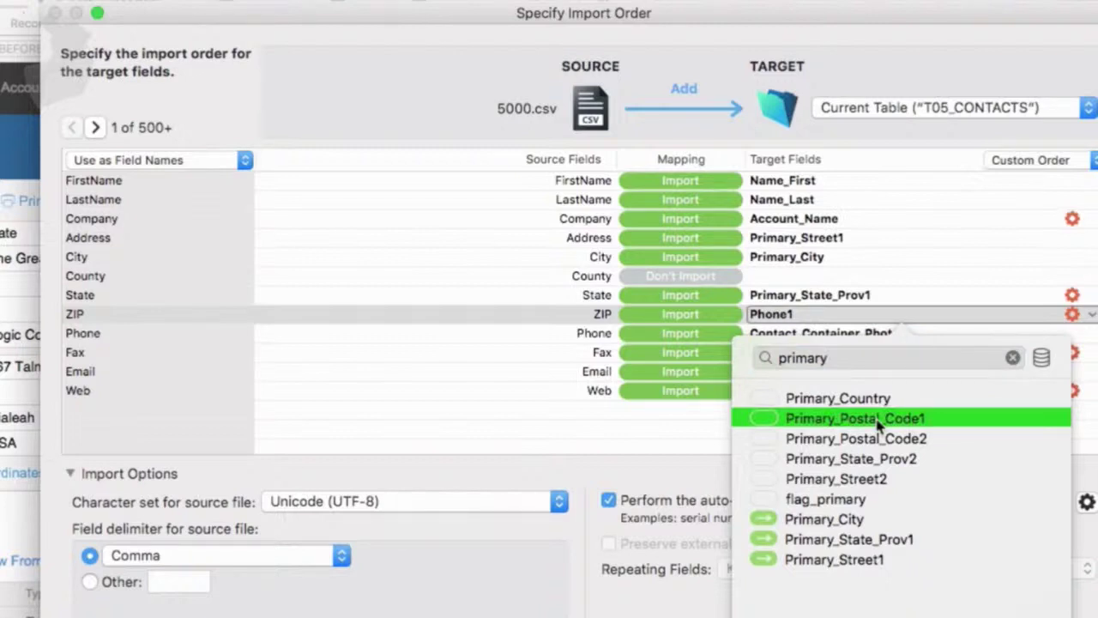
{"action": "key", "text": "Return"}
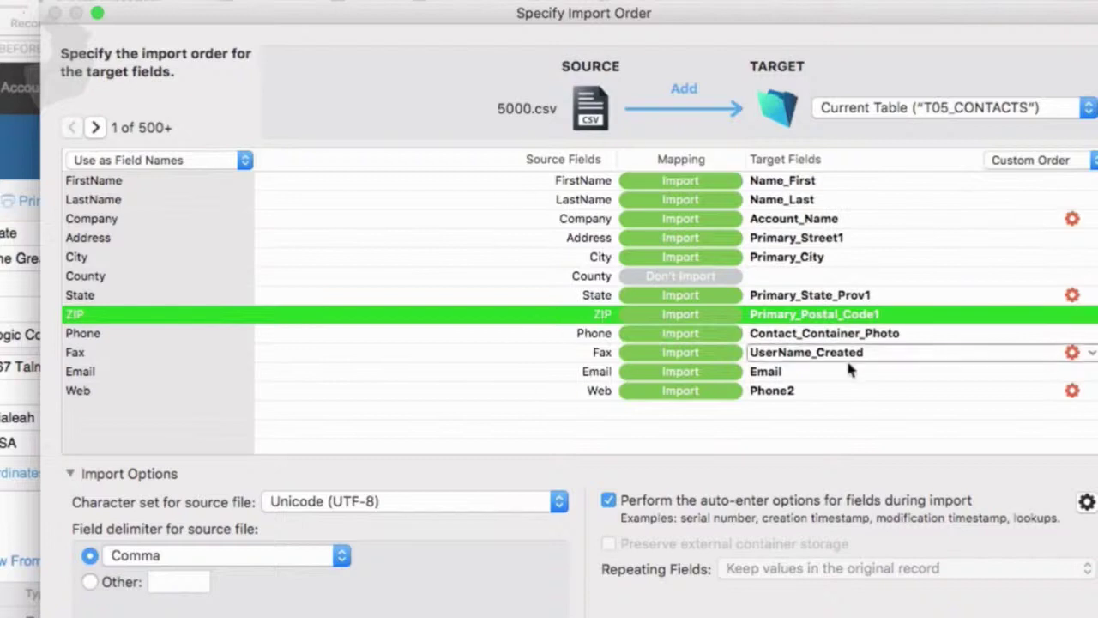
Step: Map the Phone source field to Phone1 and the Fax source field to Phone2
{"action": "left_click", "coordinate": [794, 334]}
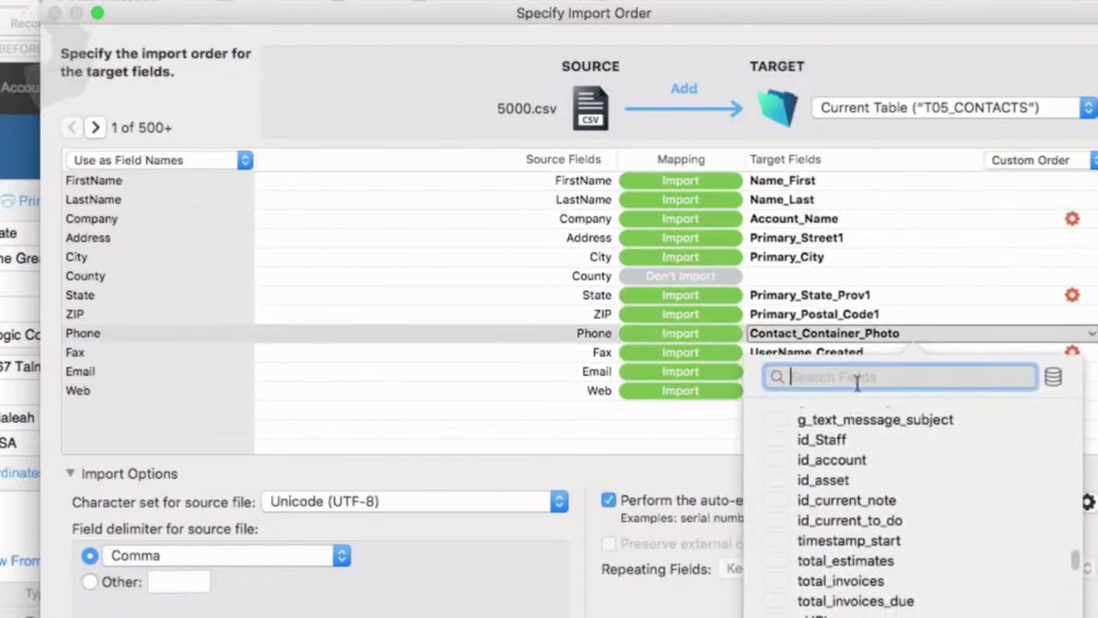
{"action": "type", "text": "phon"}
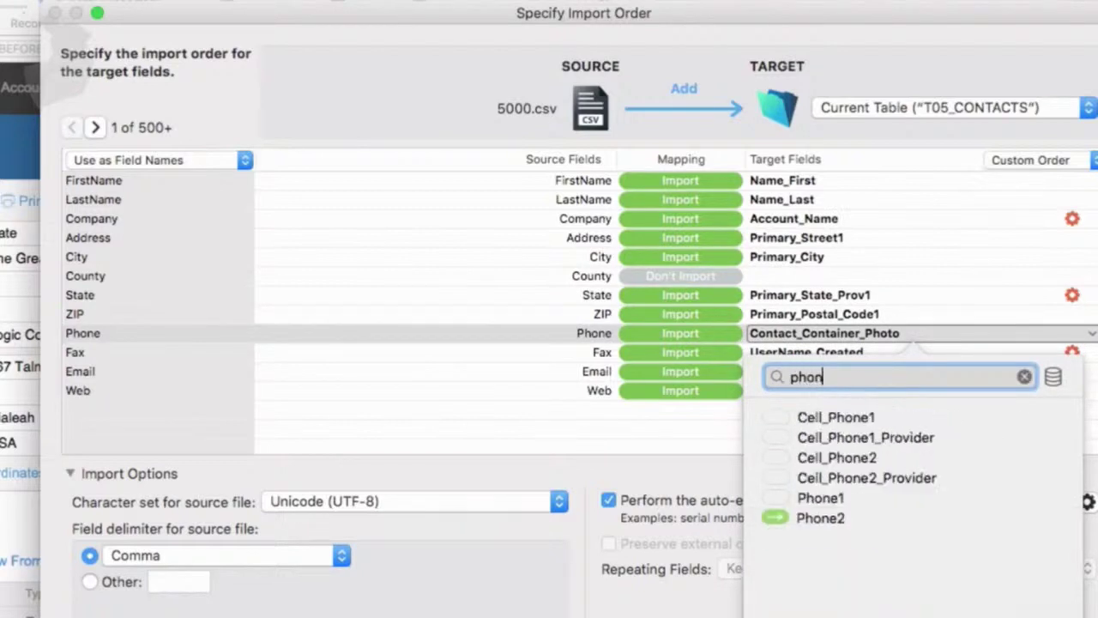
{"action": "left_click", "coordinate": [844, 497]}
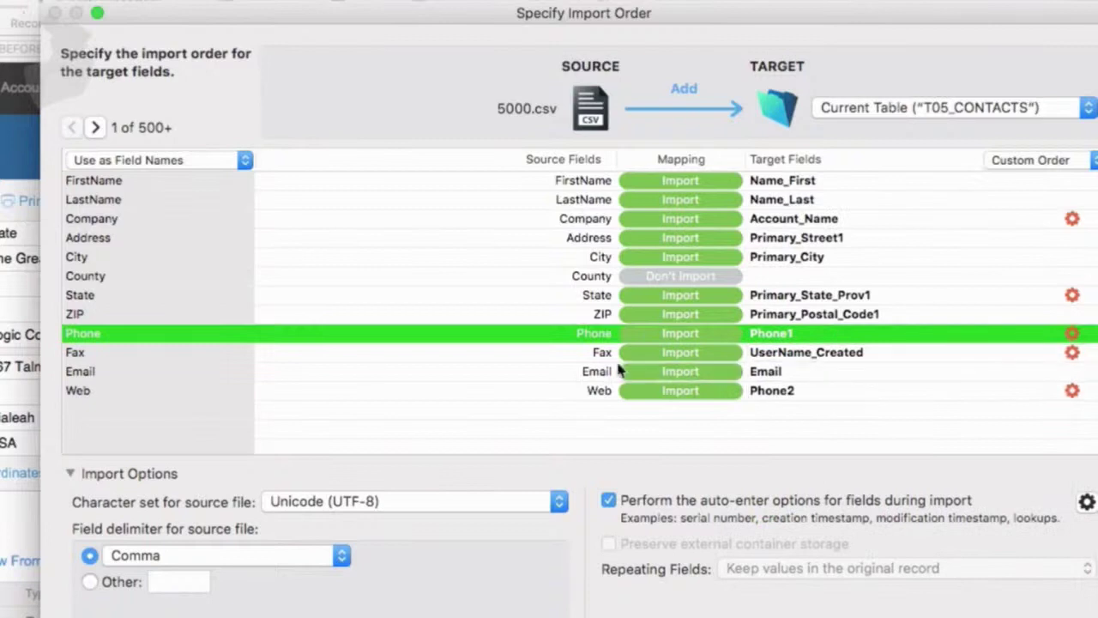
{"action": "left_click", "coordinate": [788, 362]}
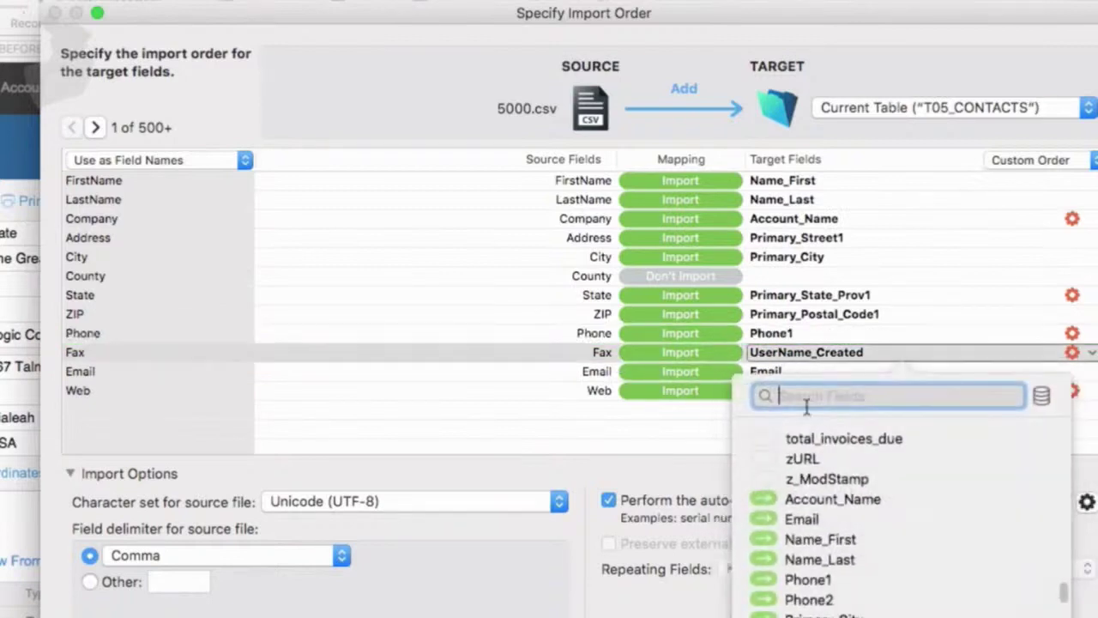
{"action": "left_click", "coordinate": [828, 598]}
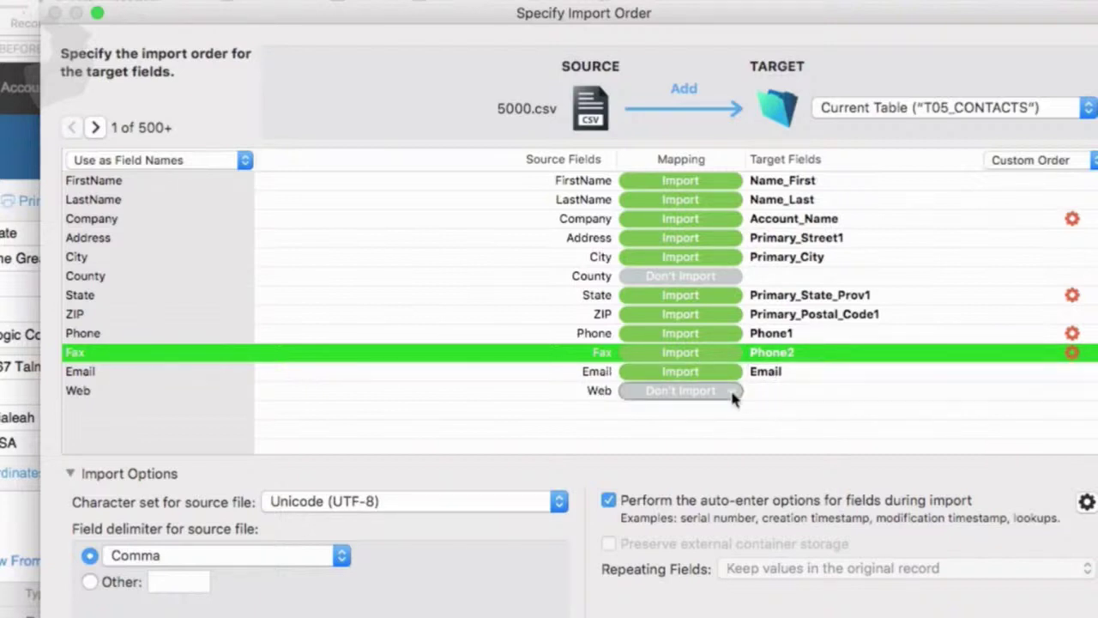
Step: Search the target fields for "web" and map the Web source field to Website
{"action": "left_click", "coordinate": [777, 390]}
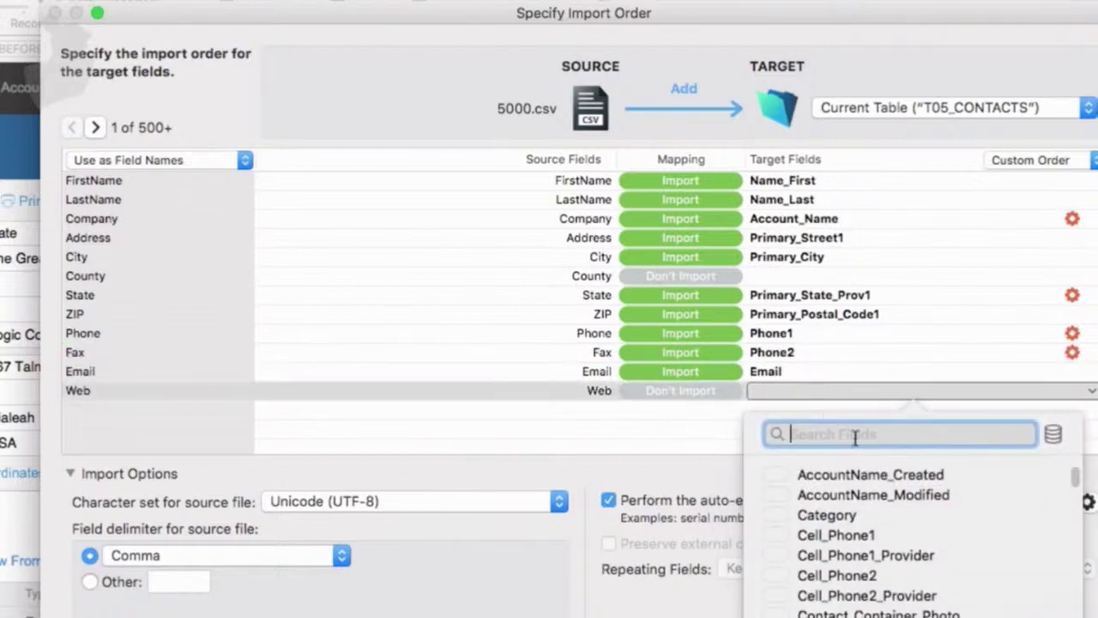
{"action": "type", "text": "web"}
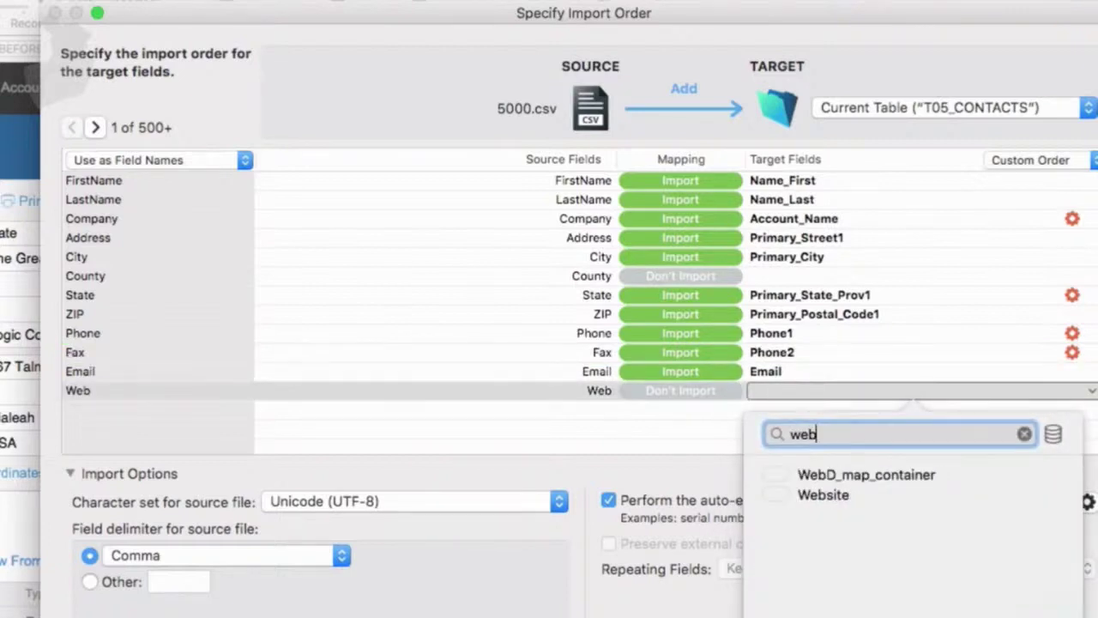
{"action": "left_click", "coordinate": [826, 495]}
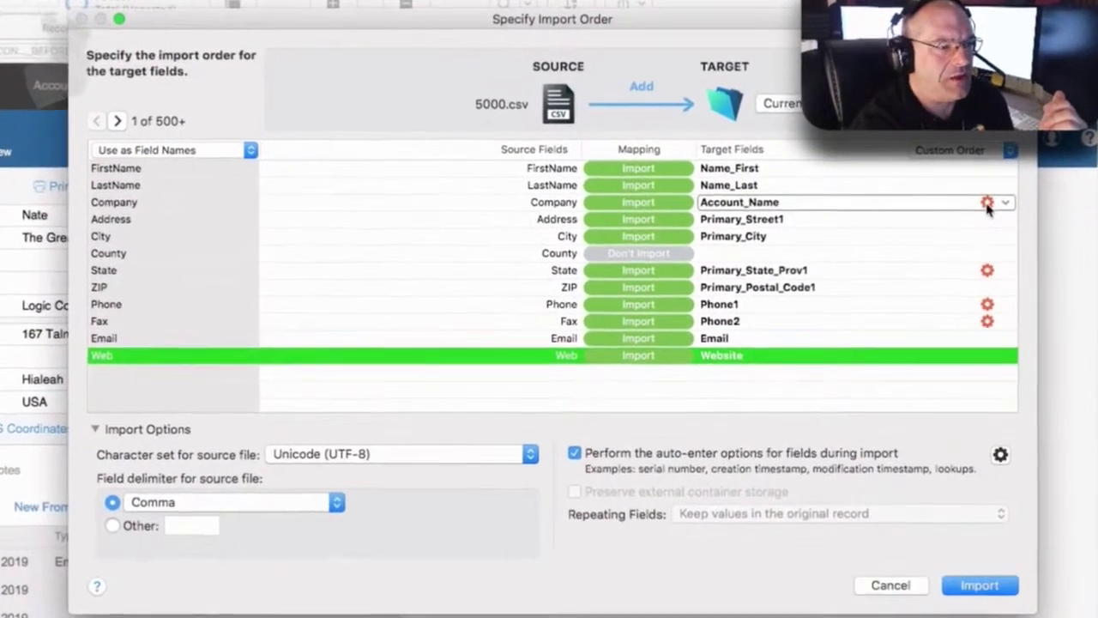
Step: Inspect the auto-enter option of the Account_Name and Primary_State_Prov1 target fields
{"action": "left_click", "coordinate": [987, 204]}
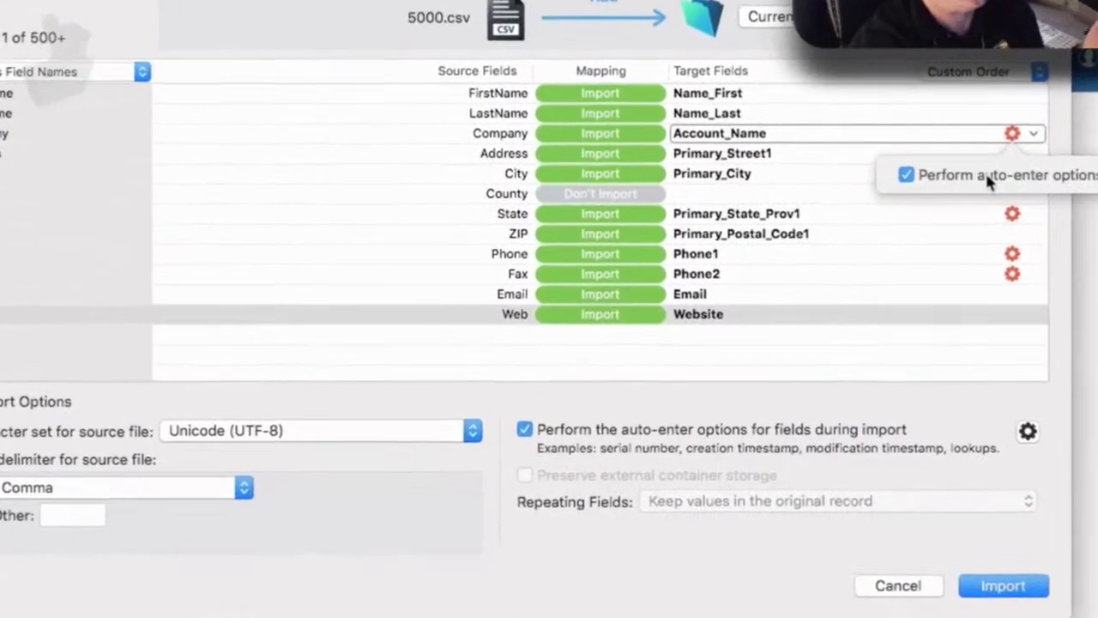
{"action": "left_click", "coordinate": [831, 326]}
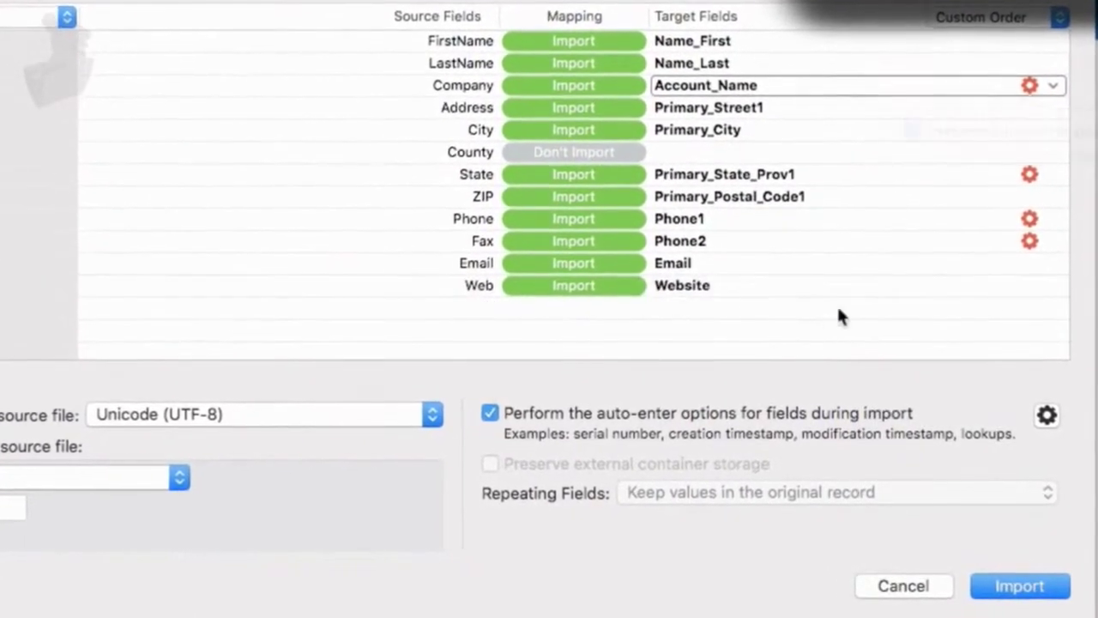
{"action": "left_click", "coordinate": [1031, 177]}
{"action": "left_click", "coordinate": [1029, 176]}
{"action": "left_click", "coordinate": [958, 369]}
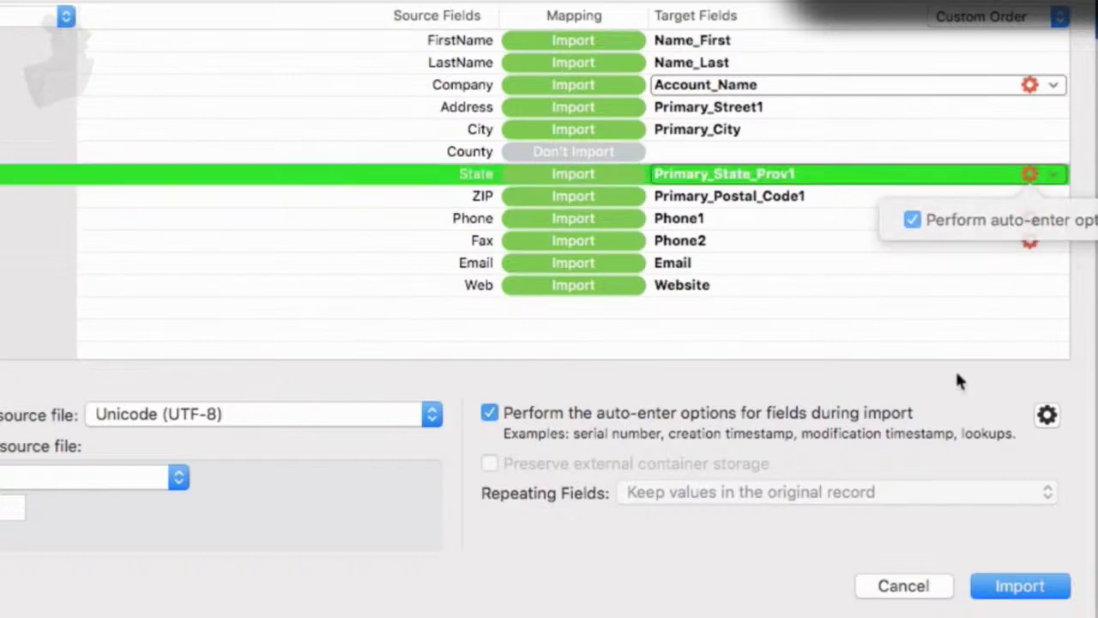
Step: Inspect the auto-enter option of the Phone1 target field
{"action": "left_click", "coordinate": [1029, 225]}
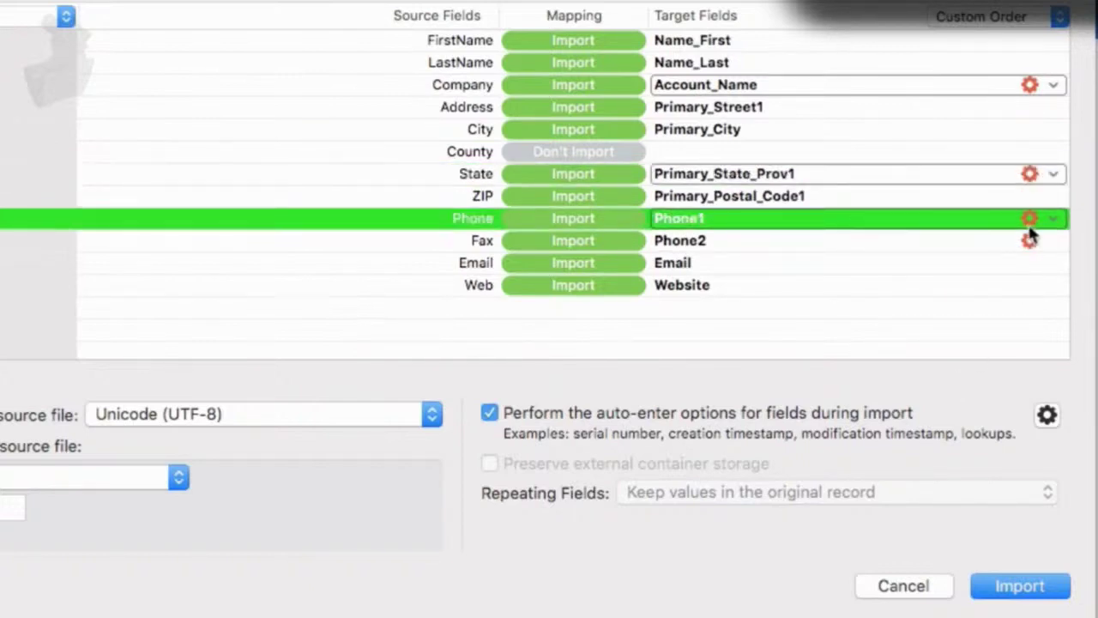
{"action": "left_click", "coordinate": [1030, 222]}
{"action": "left_click", "coordinate": [983, 381]}
{"action": "left_click", "coordinate": [1029, 221]}
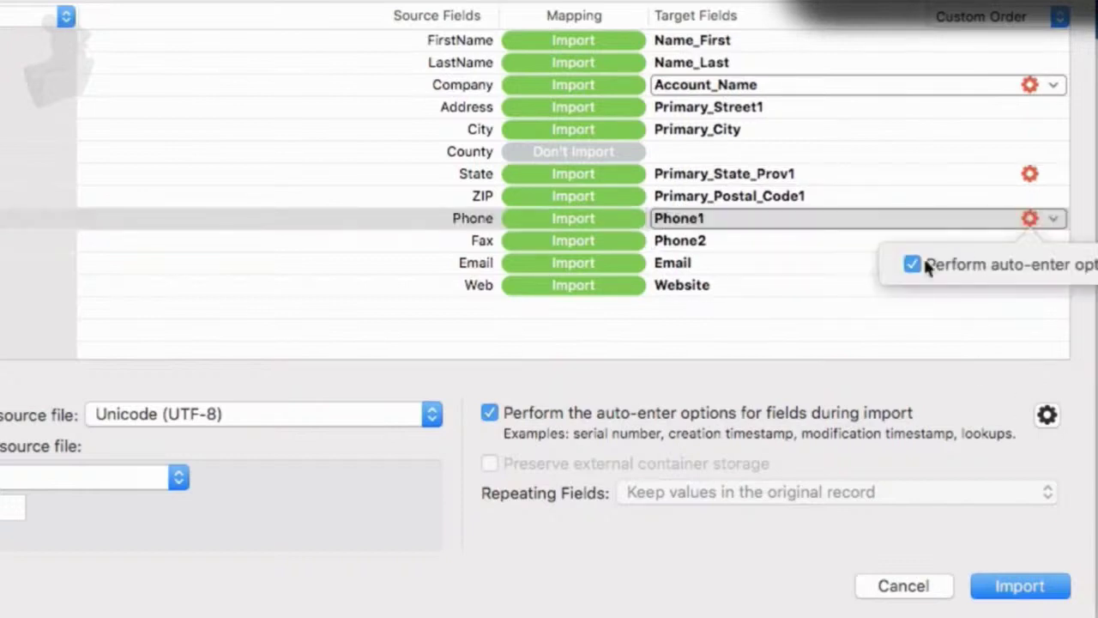
{"action": "left_click", "coordinate": [911, 264]}
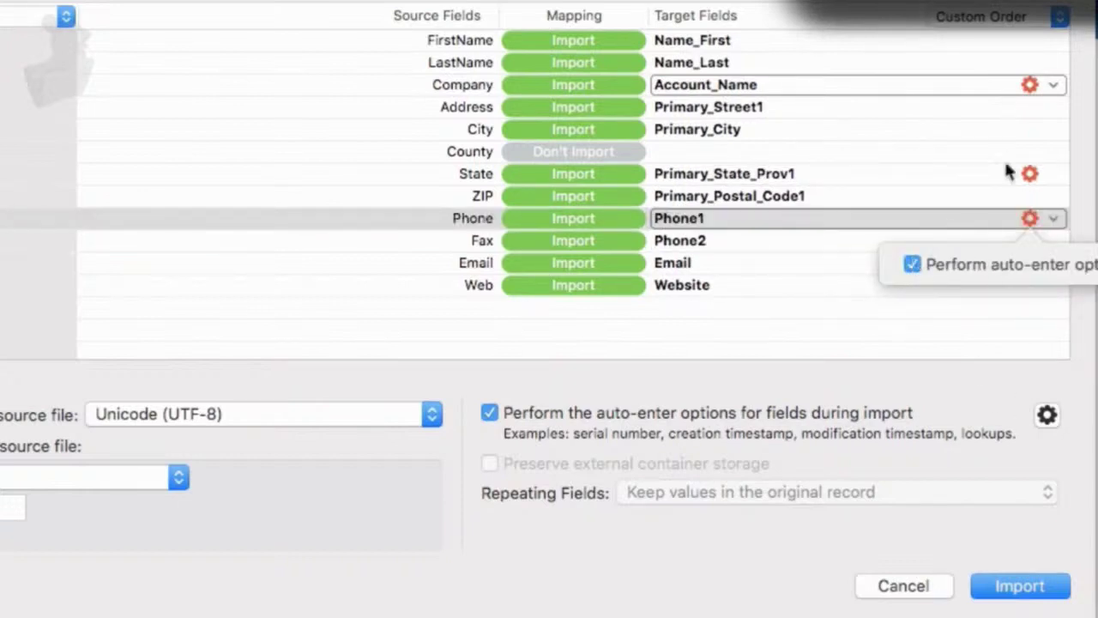
{"action": "left_click", "coordinate": [986, 382]}
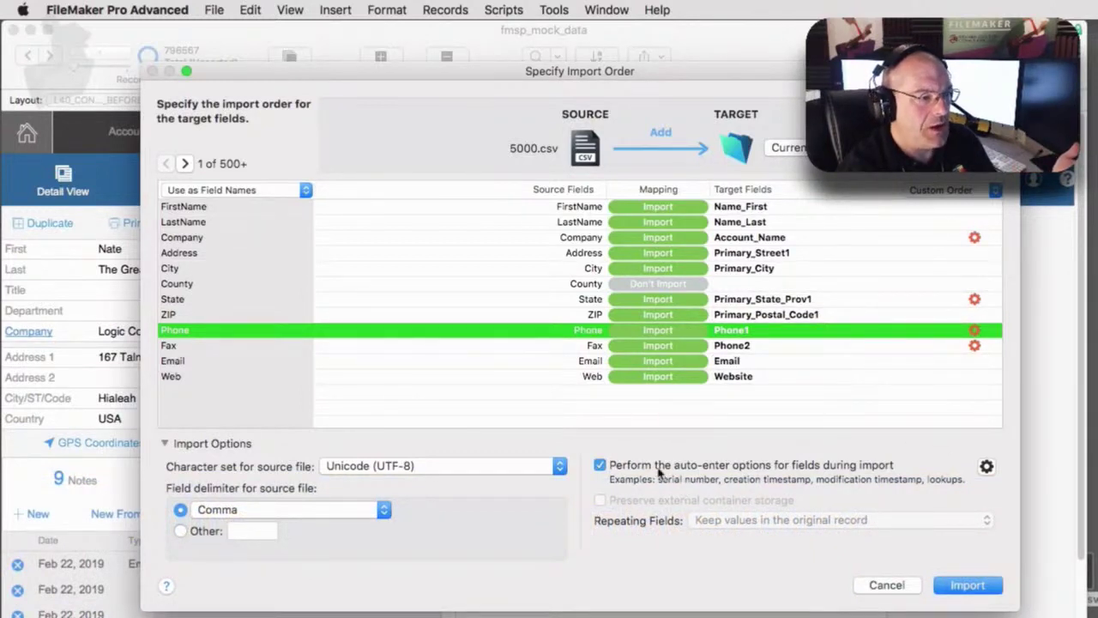
Step: Turn the auto-enter options for the whole import off and on again
{"action": "left_click", "coordinate": [599, 465]}
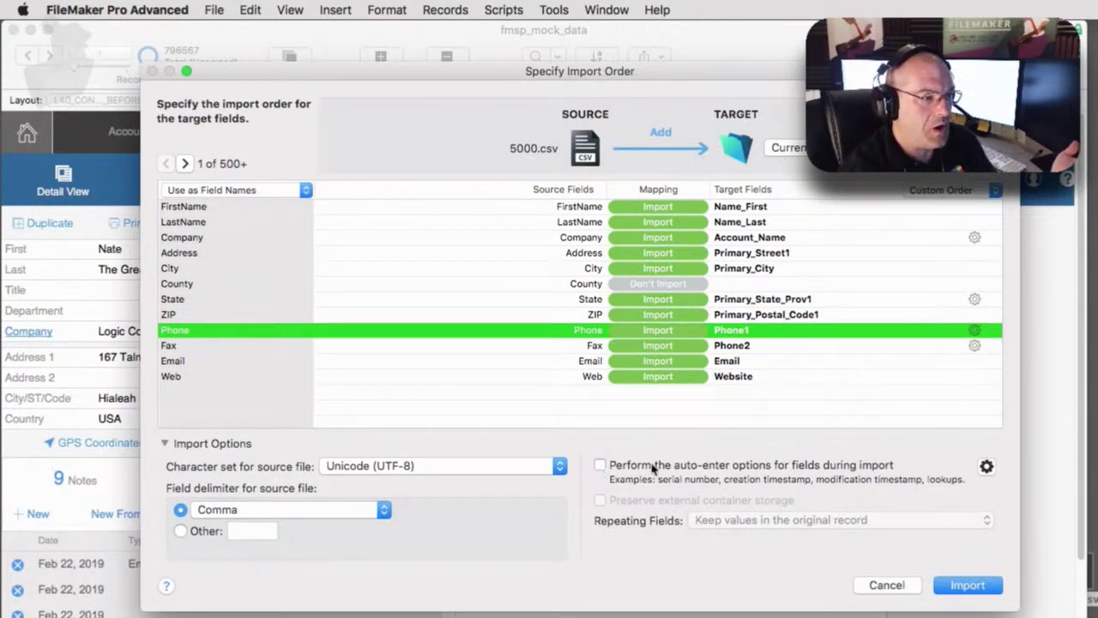
{"action": "left_click", "coordinate": [600, 465]}
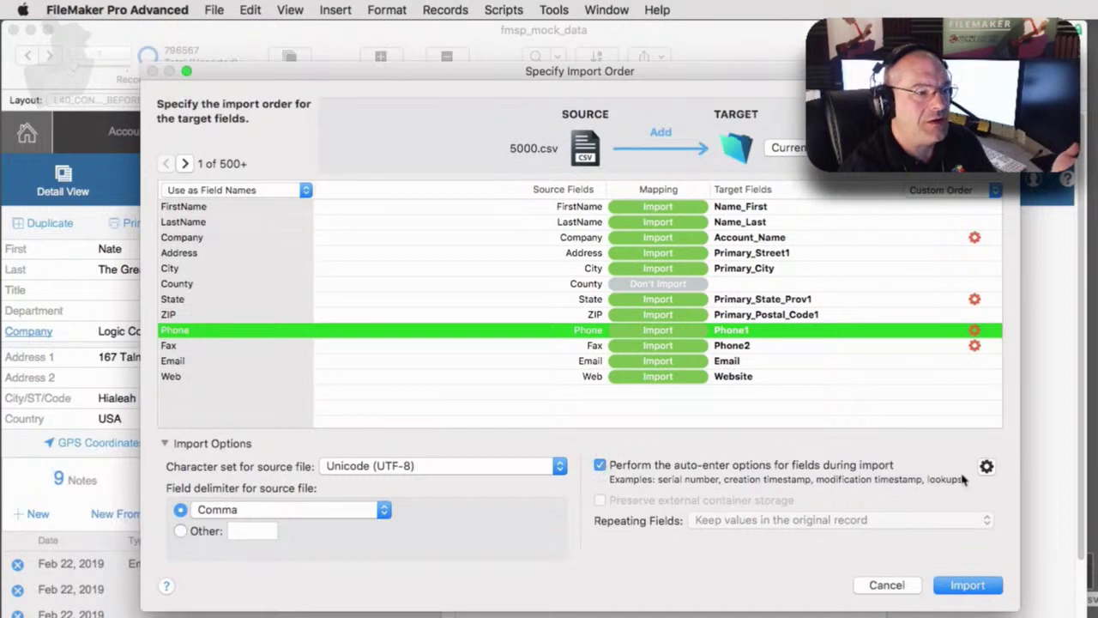
Step: Disable auto-enter individually for Account_Name and Phone1, and turn off the auto-enter options for all fields during import
{"action": "left_click", "coordinate": [986, 466]}
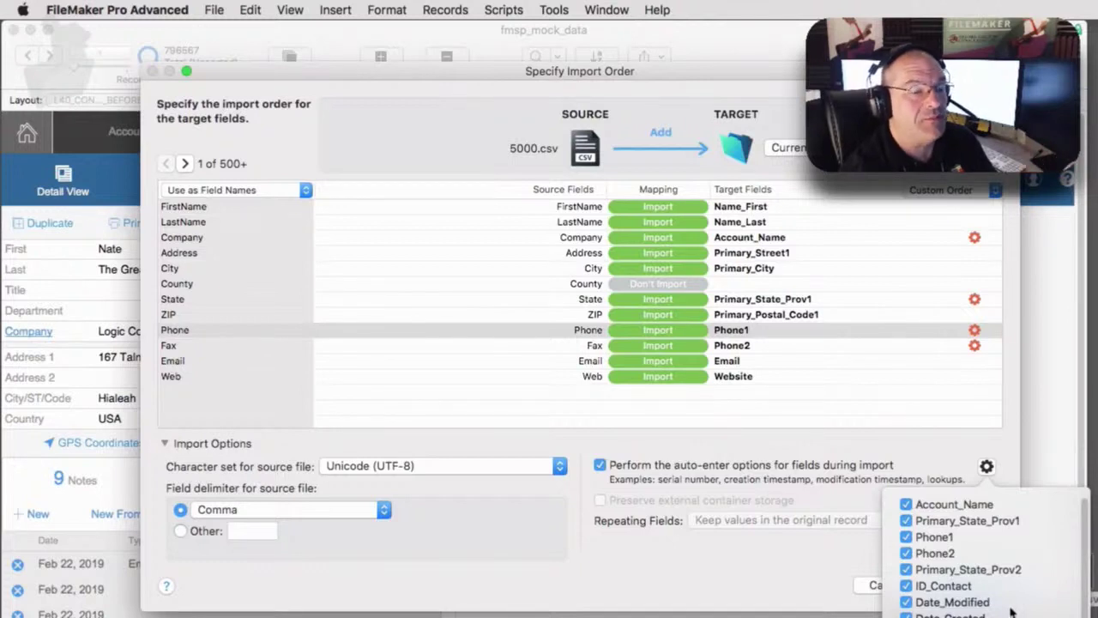
{"action": "left_click", "coordinate": [906, 506]}
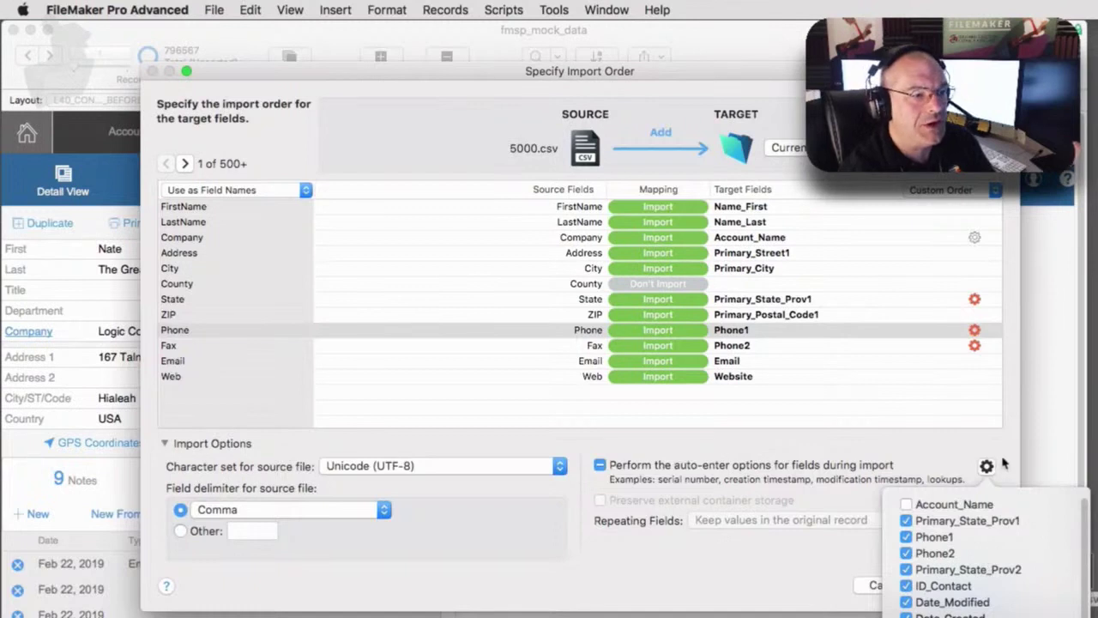
{"action": "left_click", "coordinate": [981, 333]}
{"action": "left_click", "coordinate": [975, 331]}
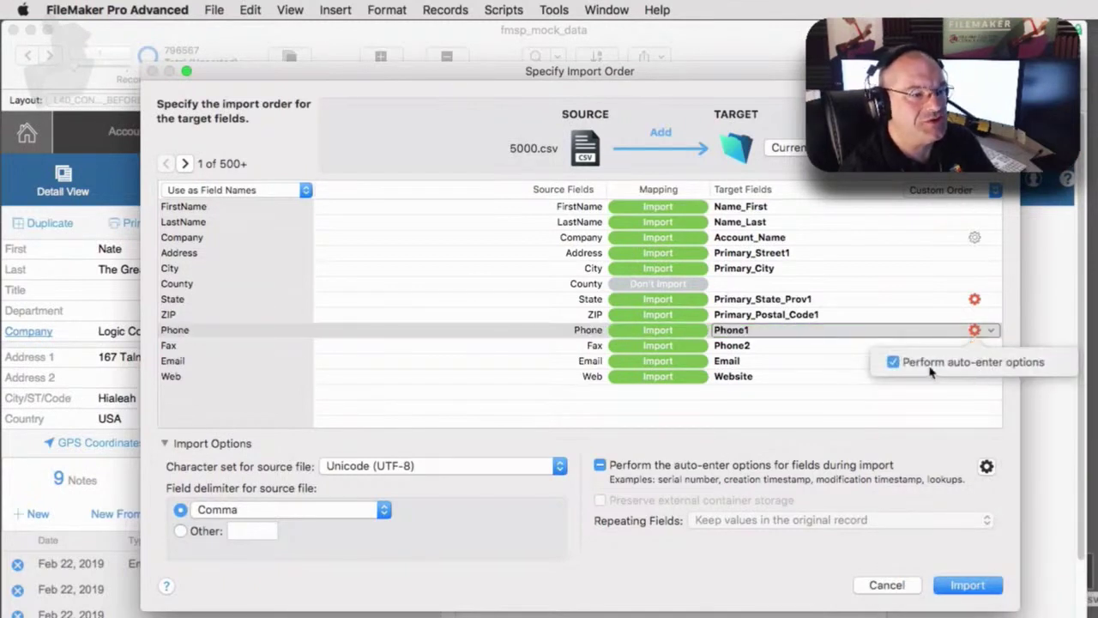
{"action": "left_click", "coordinate": [893, 364]}
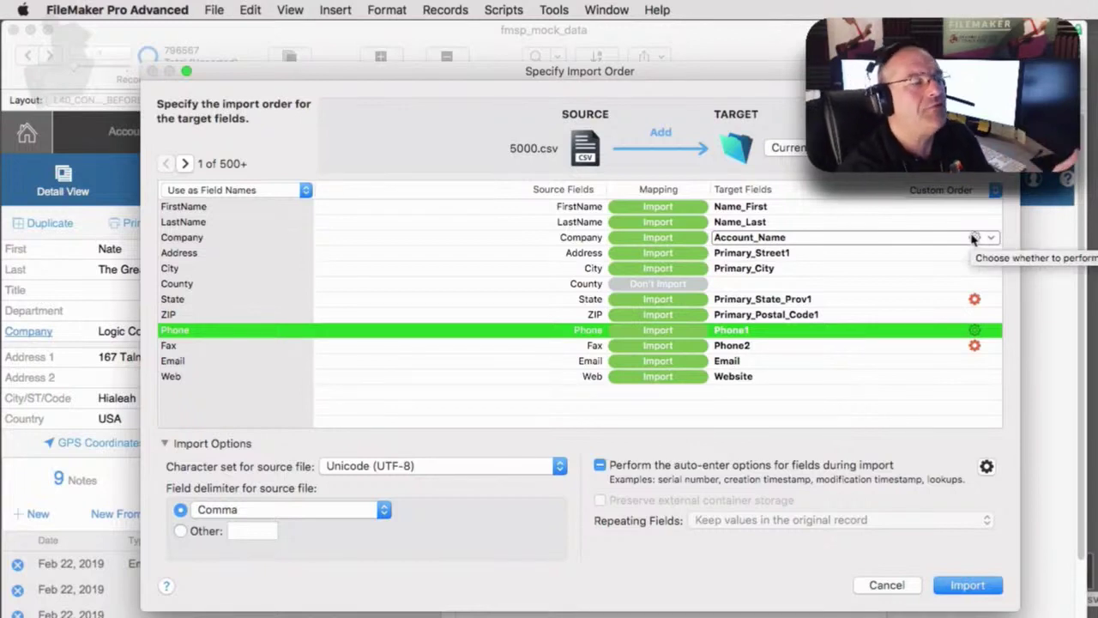
{"action": "left_click", "coordinate": [601, 469]}
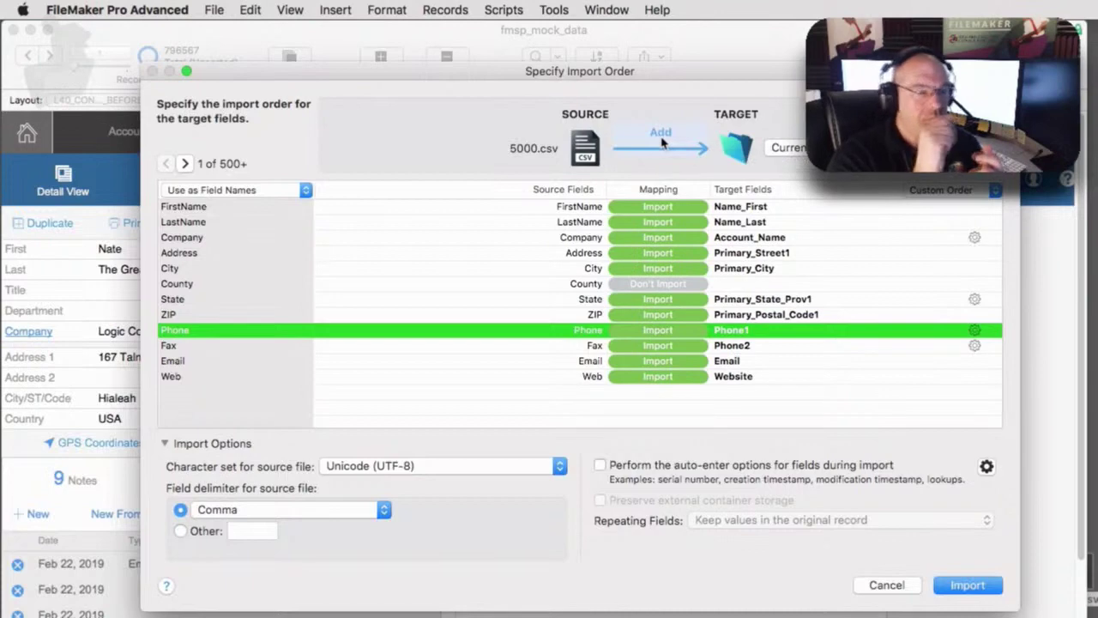
Step: Change the import action from 5000.csv into T05_CONTACTS to Update
{"action": "left_click_drag", "start_coordinate": [667, 77], "coordinate": [516, 77]}
{"action": "left_click", "coordinate": [512, 143]}
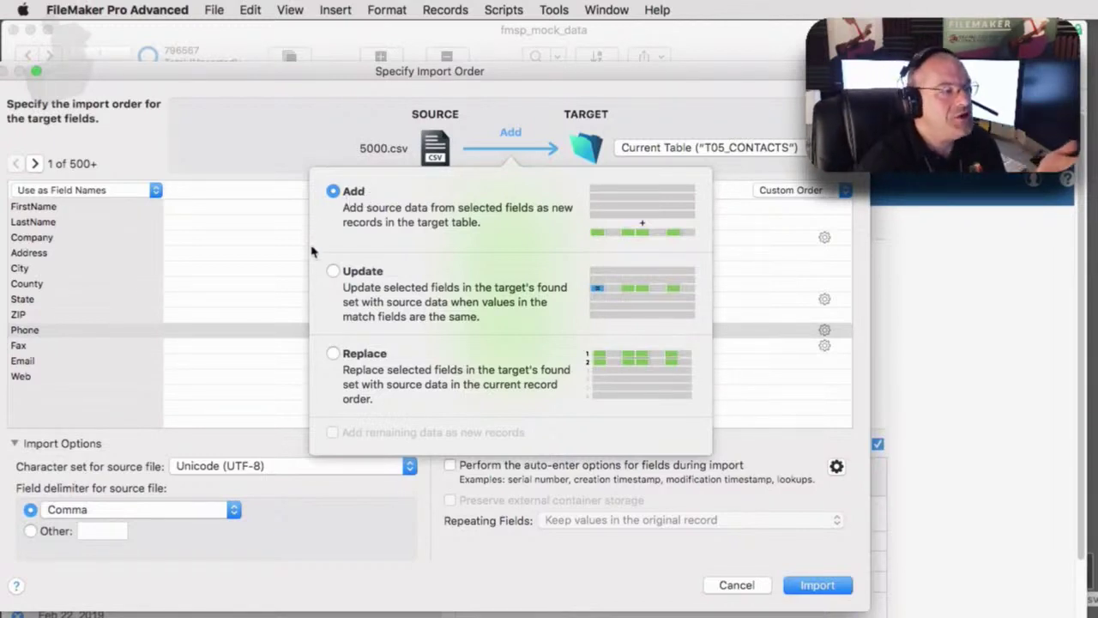
{"action": "left_click", "coordinate": [328, 273]}
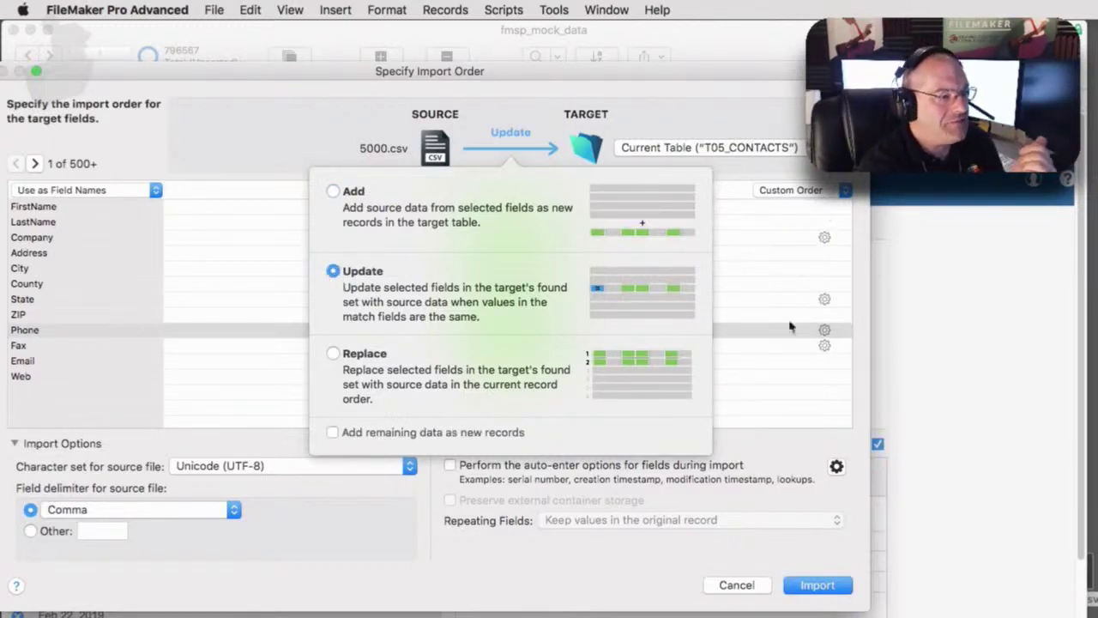
{"action": "left_click", "coordinate": [793, 436]}
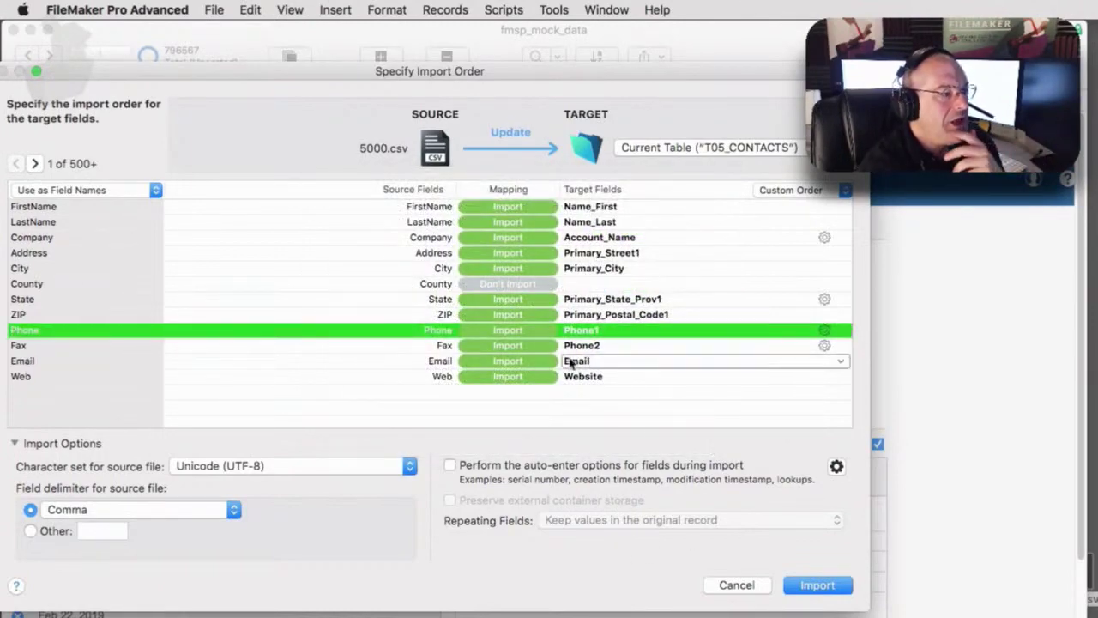
Step: View the mapping choices for FirstName and set the Email field to match records based on this field
{"action": "left_click", "coordinate": [507, 207]}
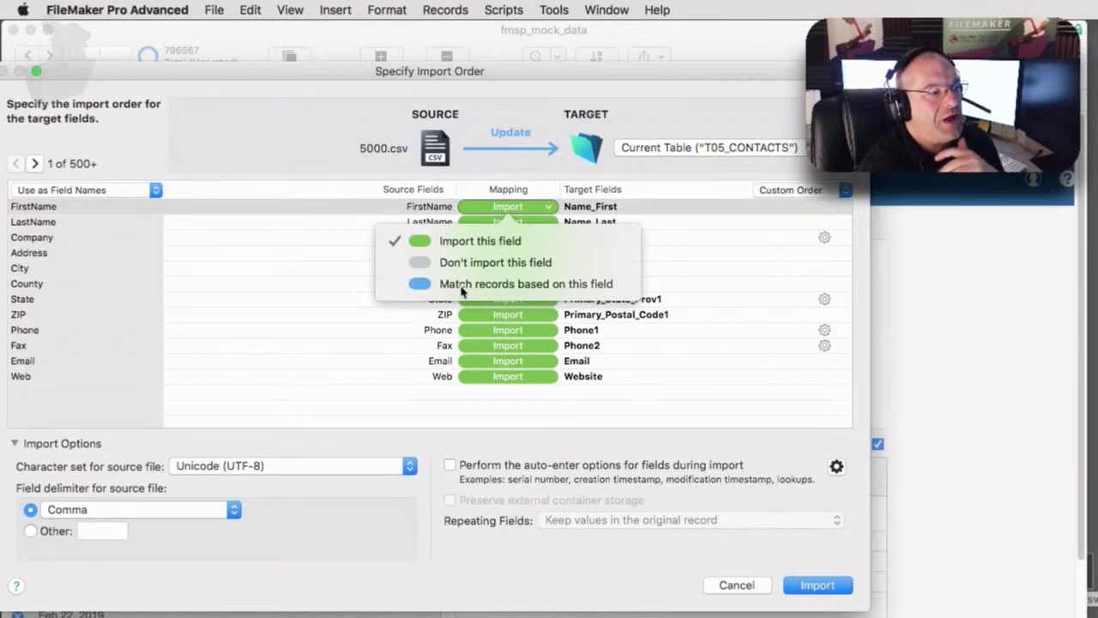
{"action": "left_click", "coordinate": [326, 292]}
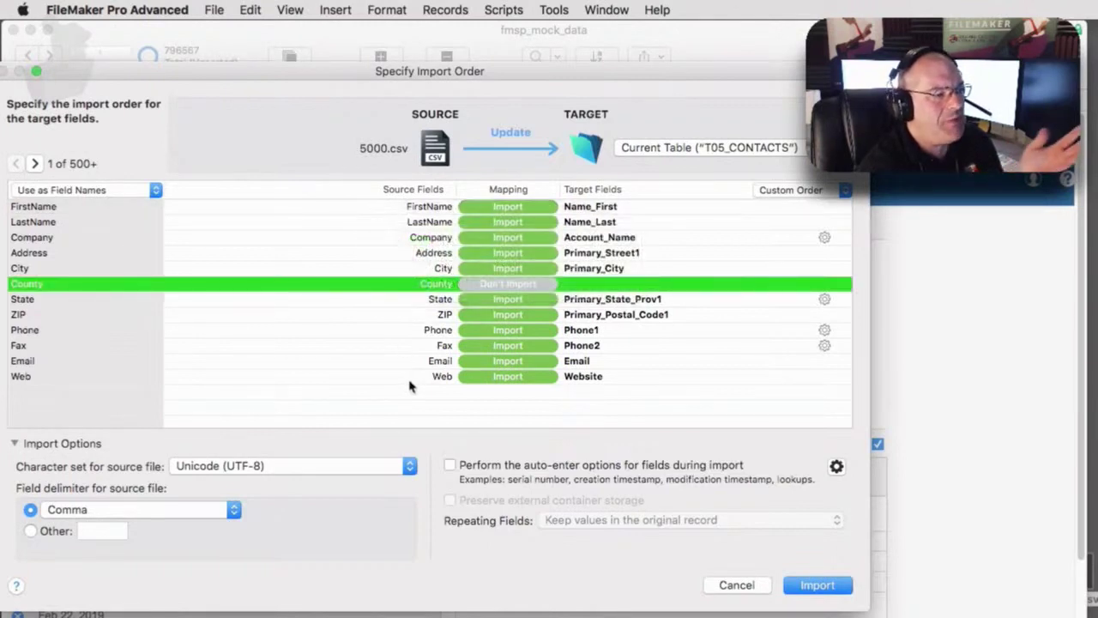
{"action": "left_click", "coordinate": [476, 366]}
{"action": "left_click", "coordinate": [489, 366]}
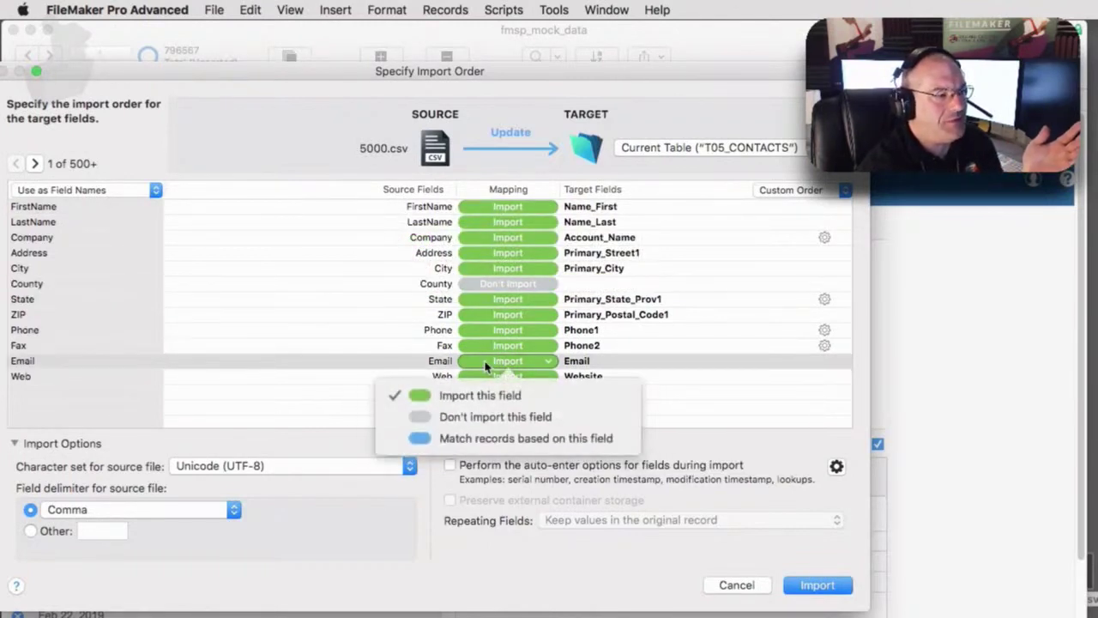
{"action": "left_click", "coordinate": [483, 439]}
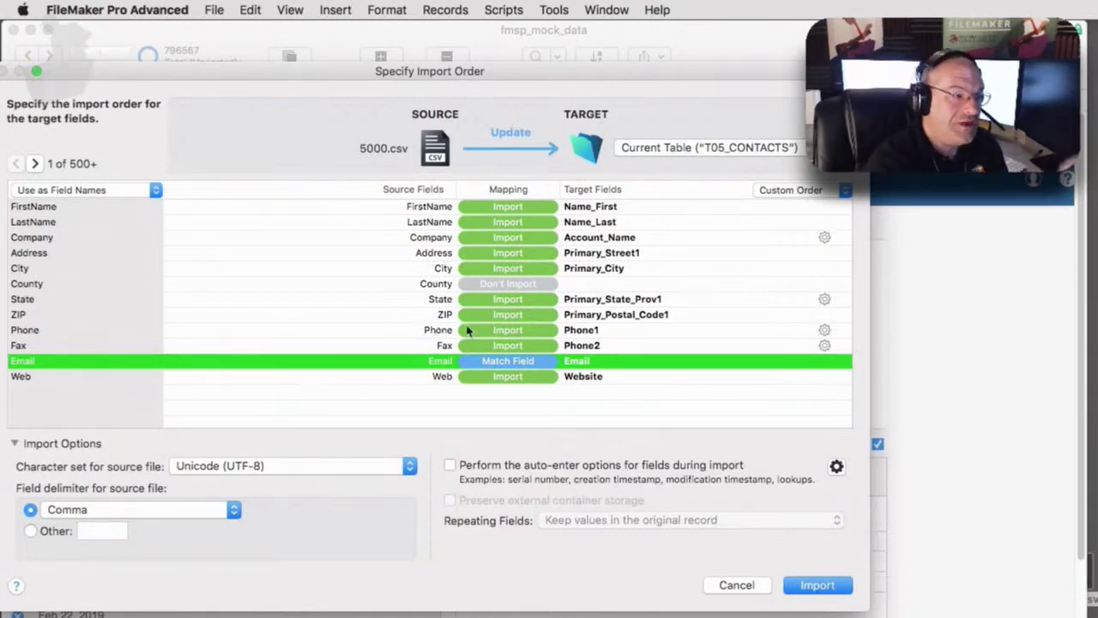
Step: Set the Update import to add remaining data as new records
{"action": "left_click", "coordinate": [506, 151]}
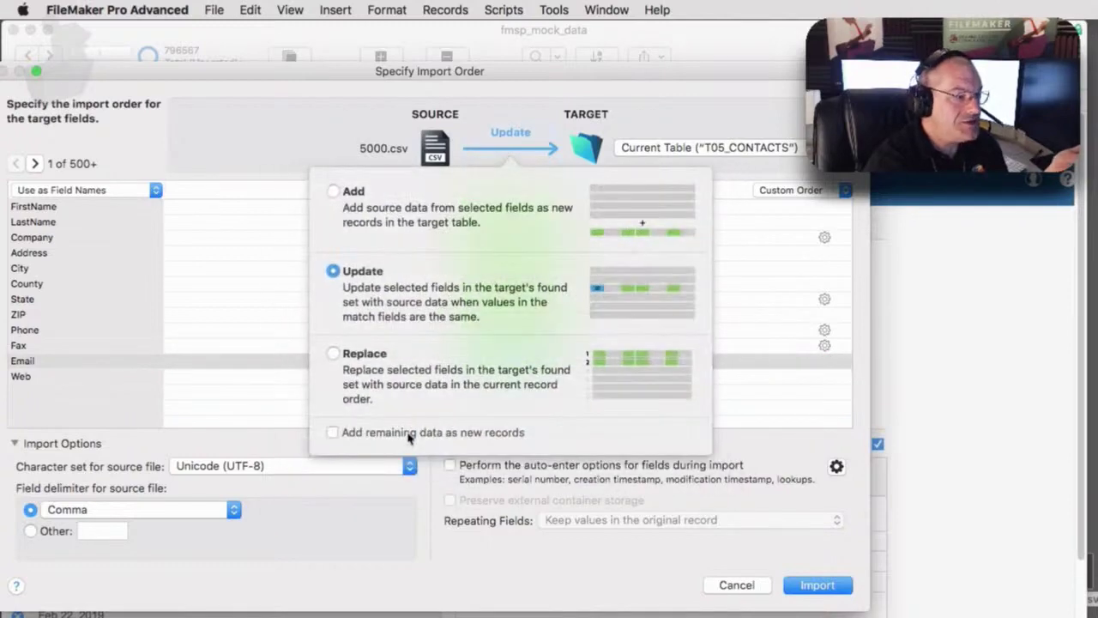
{"action": "left_click", "coordinate": [409, 434]}
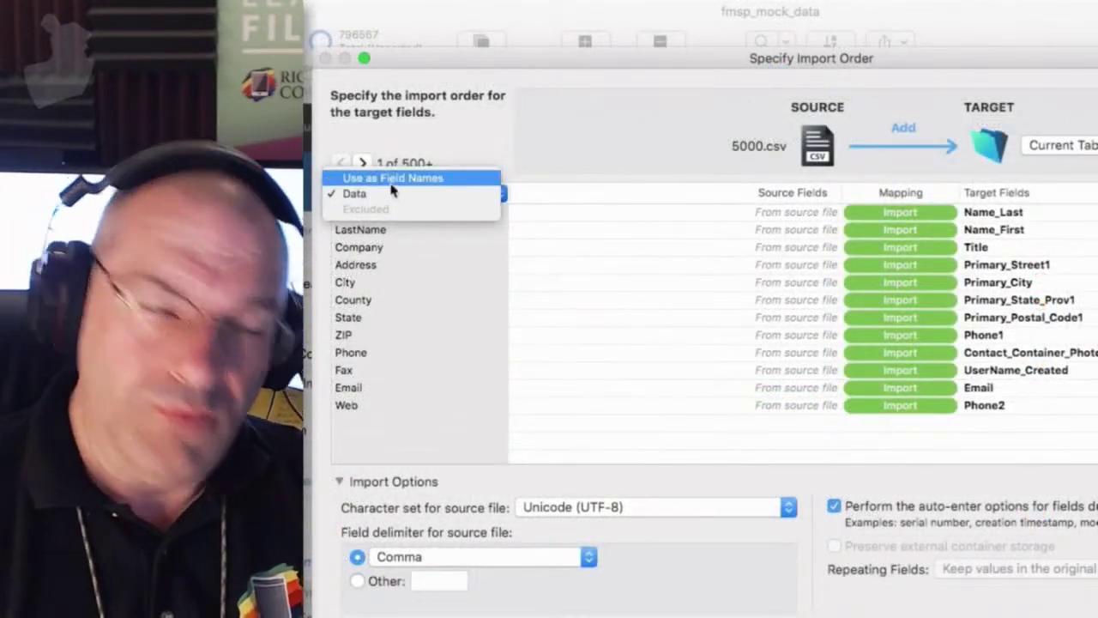
Step: Set the first row of 5000.csv to Use as Field Names
{"action": "left_click", "coordinate": [391, 180]}
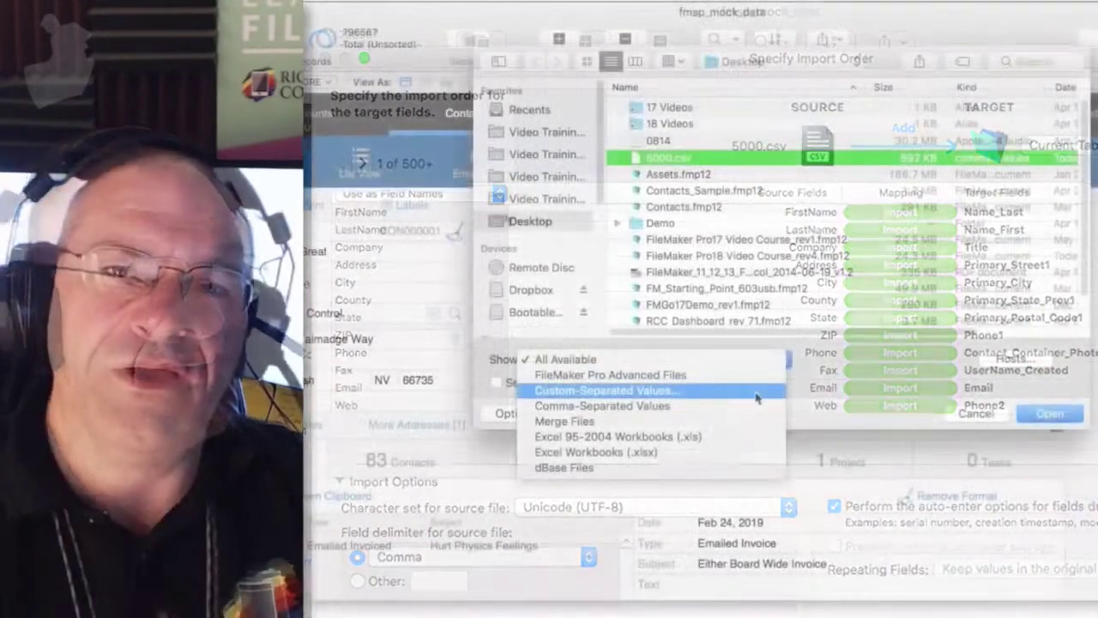